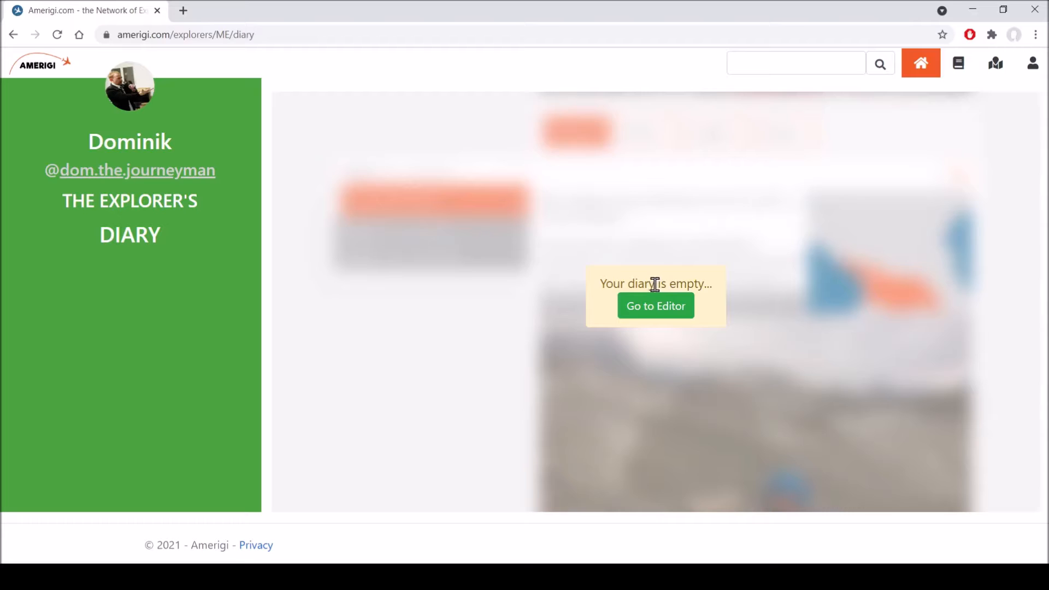
- Open the diary editor and name the new trip "Georgia 2016"
left_click(670, 315)
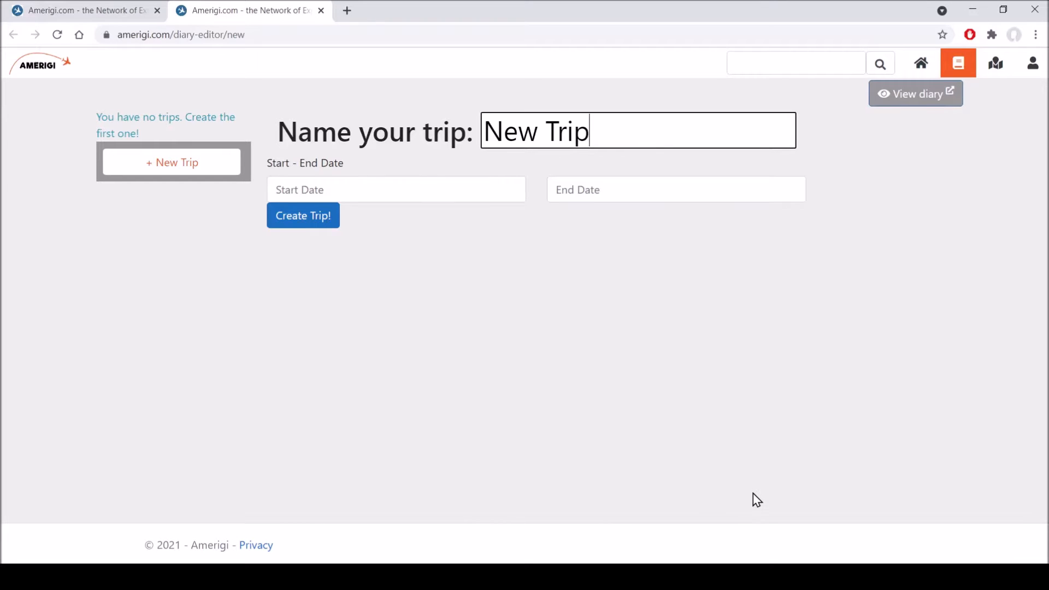
key("ctrl+a")
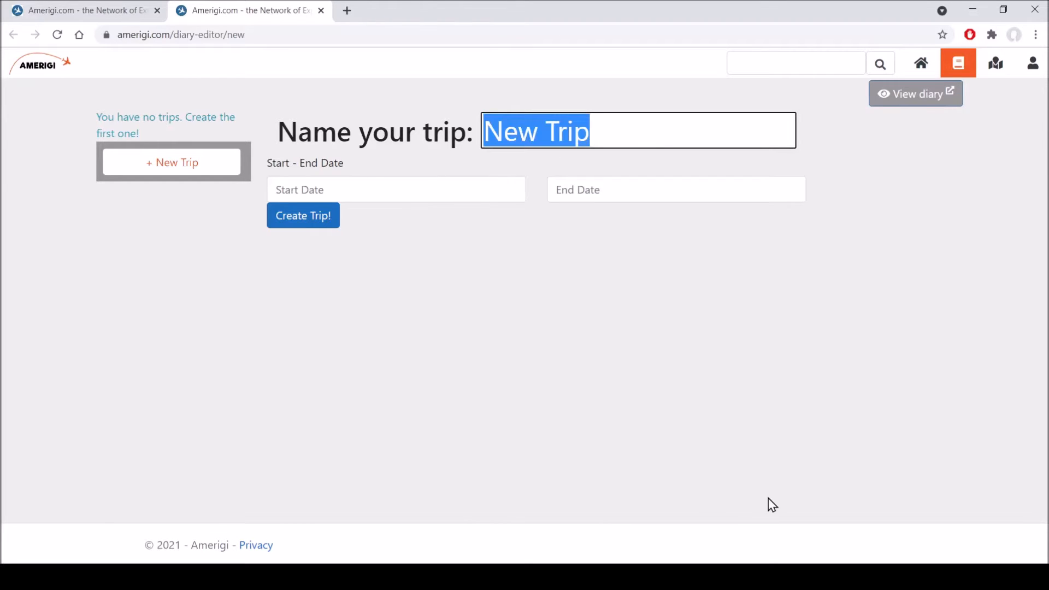
type("Geoge")
key("BackSpace")
key("BackSpace")
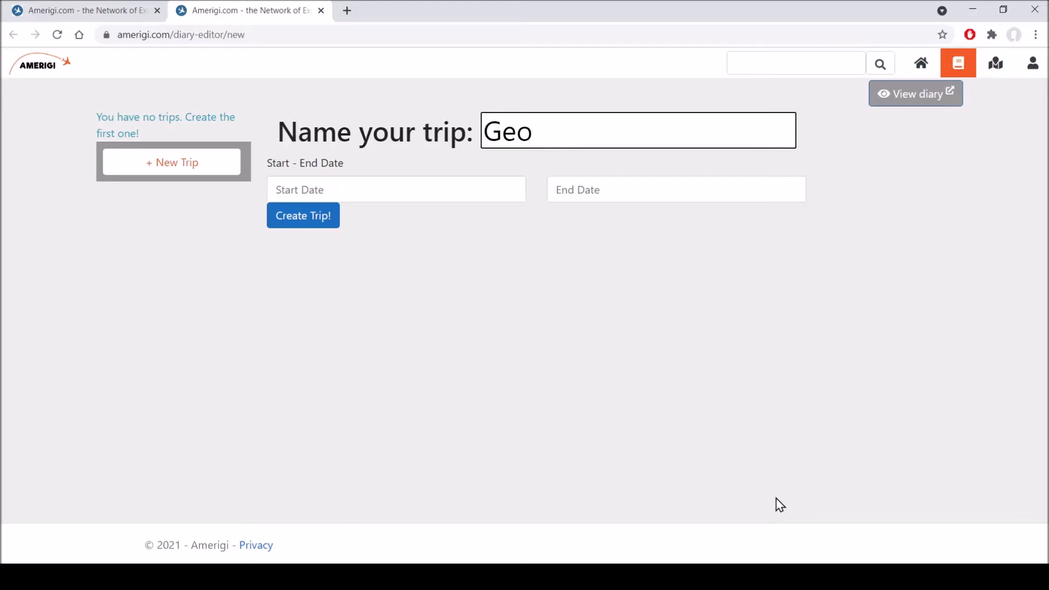
type("rgia 2016")
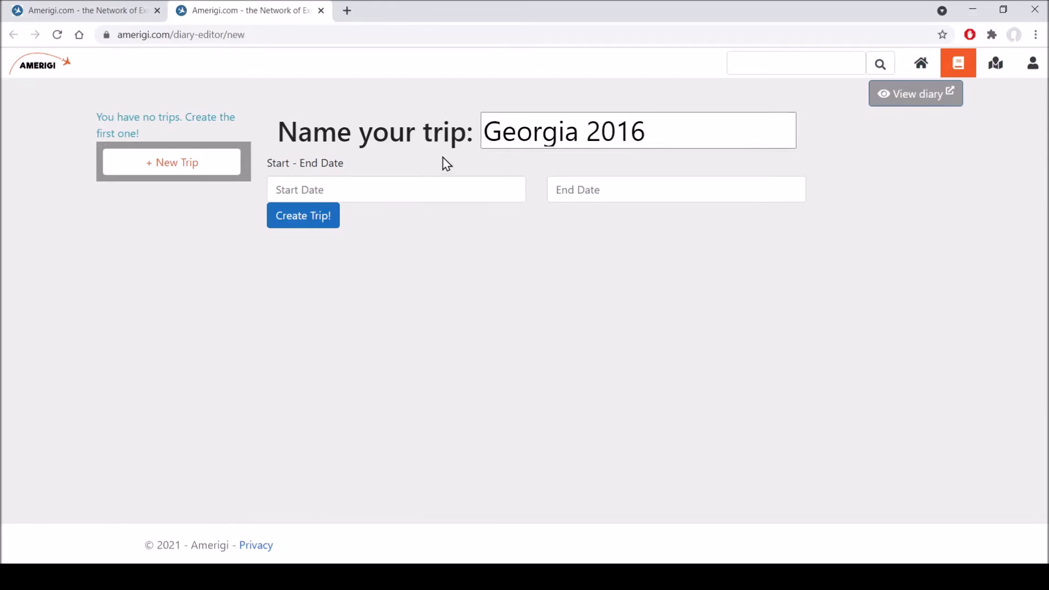
- Set the trip's start date to 15.08.2016 and end date to 27.08.2016, and create the trip
left_click(404, 190)
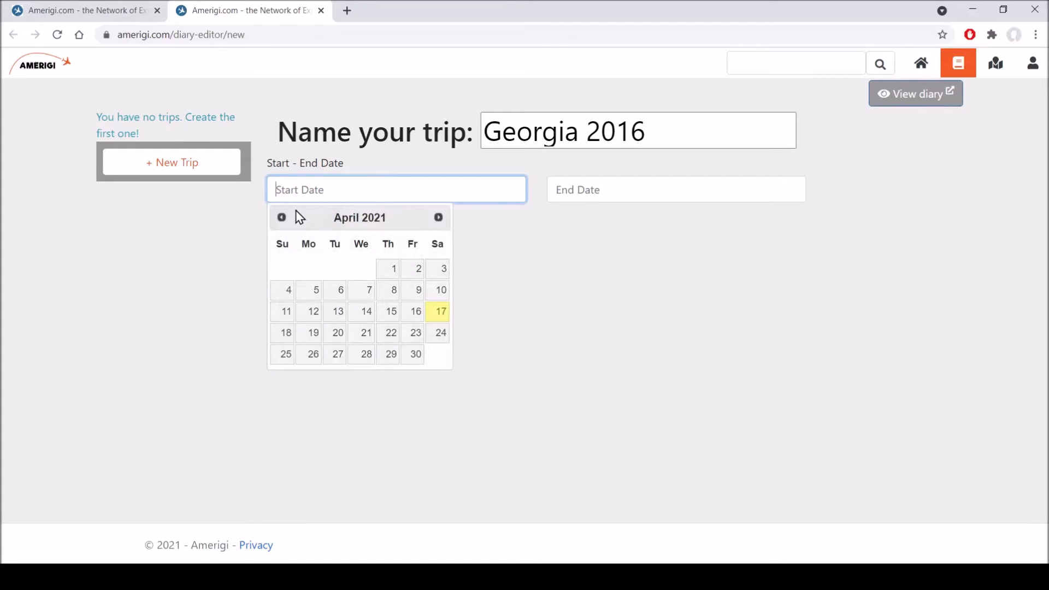
type("15.08.2016")
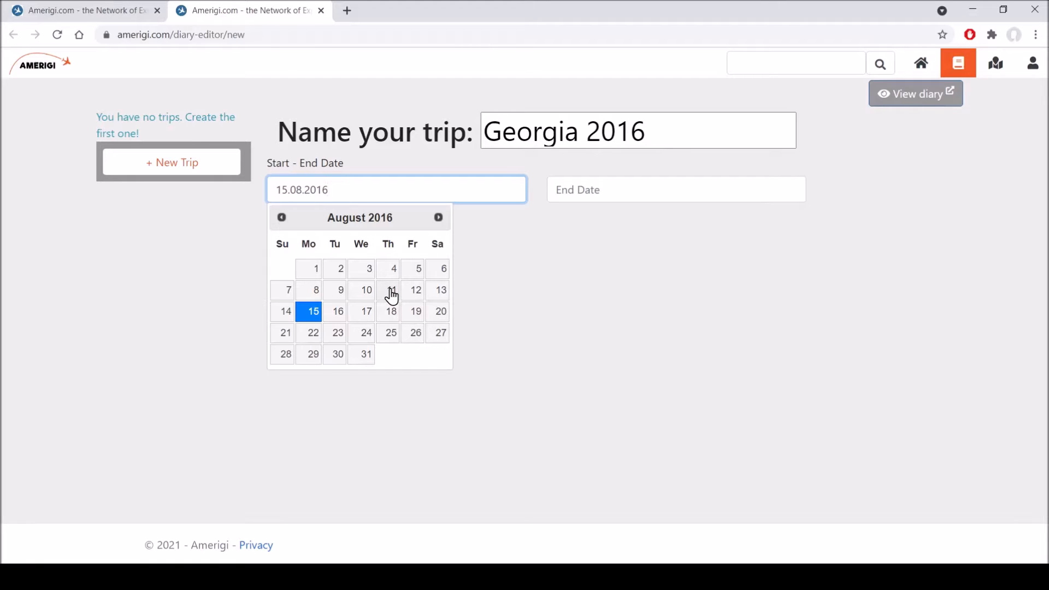
left_click(602, 192)
type("2")
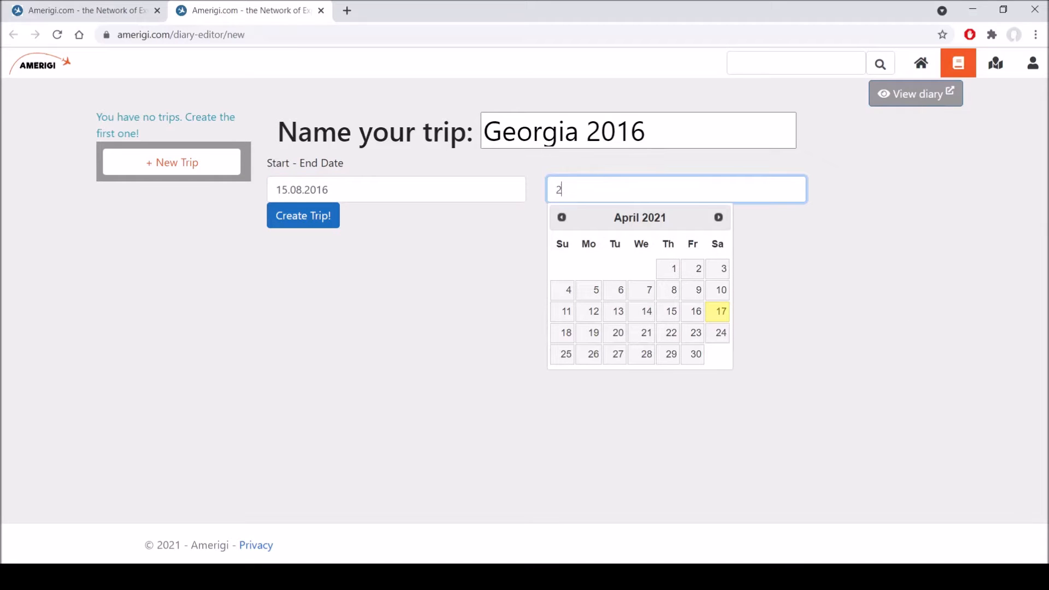
type("7.08.2016")
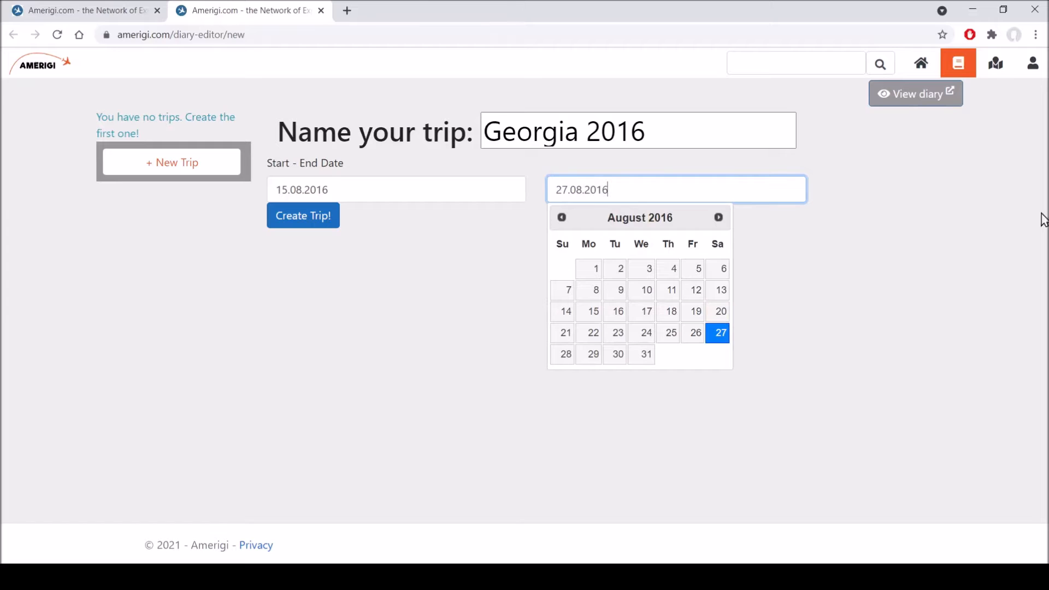
key("Tab")
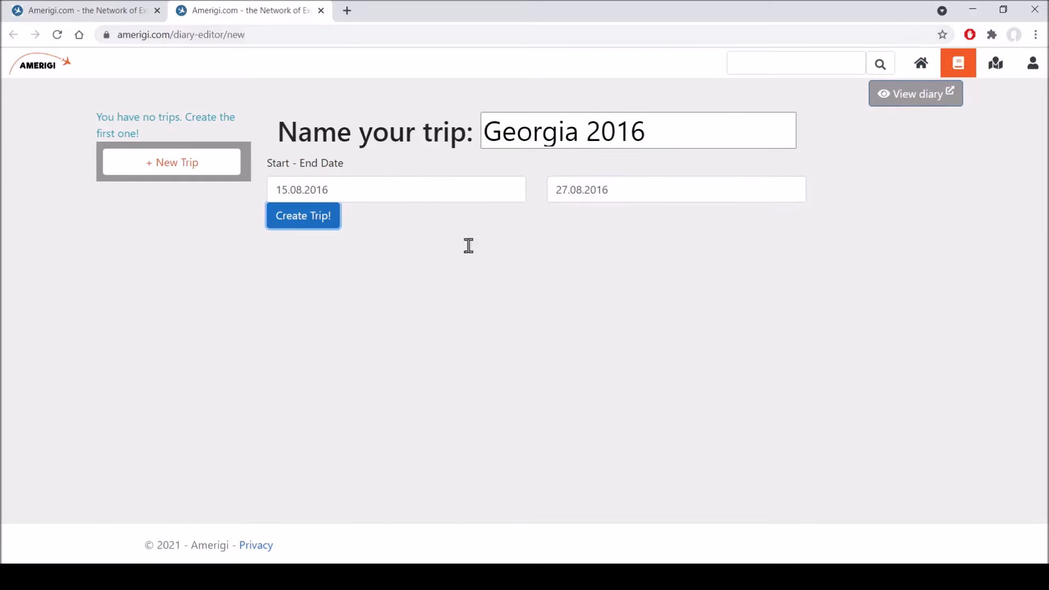
left_click(289, 217)
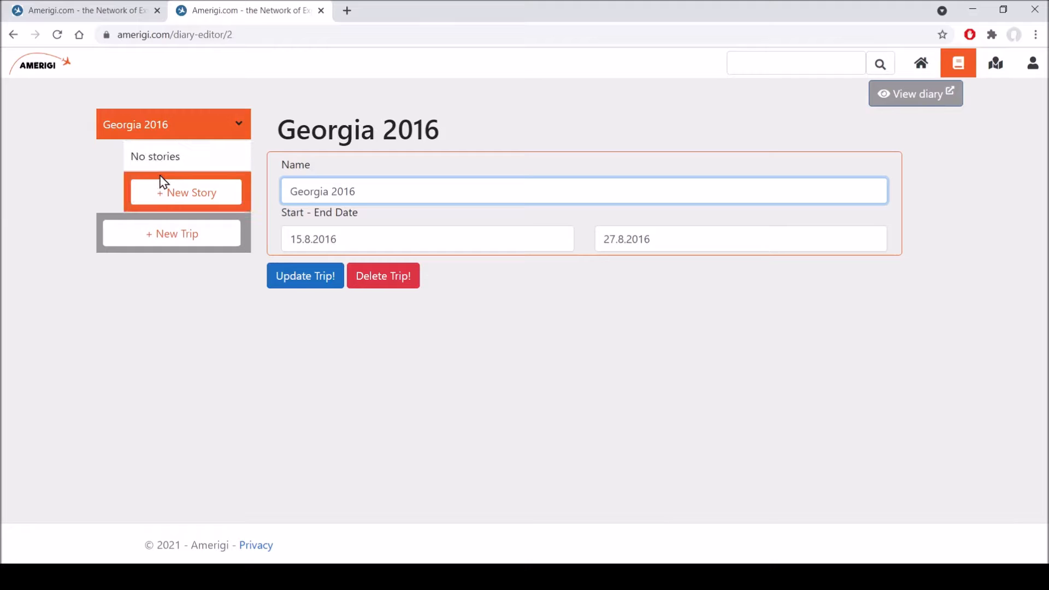
- Start a new story in the Georgia 2016 trip and name it "From Ushguli to Batumi"
left_click(171, 203)
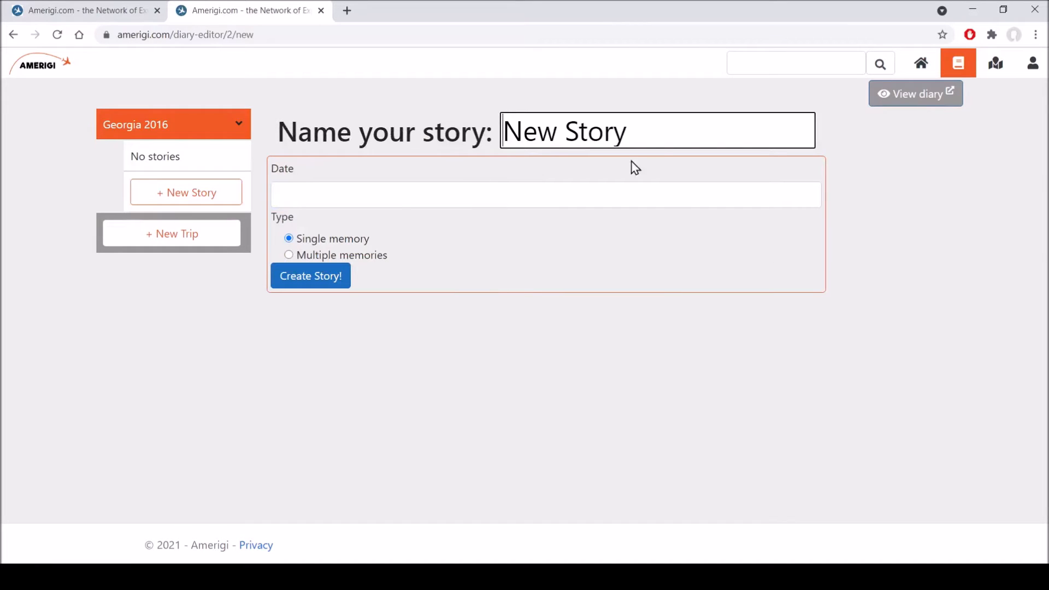
left_click_drag(669, 137, 402, 137)
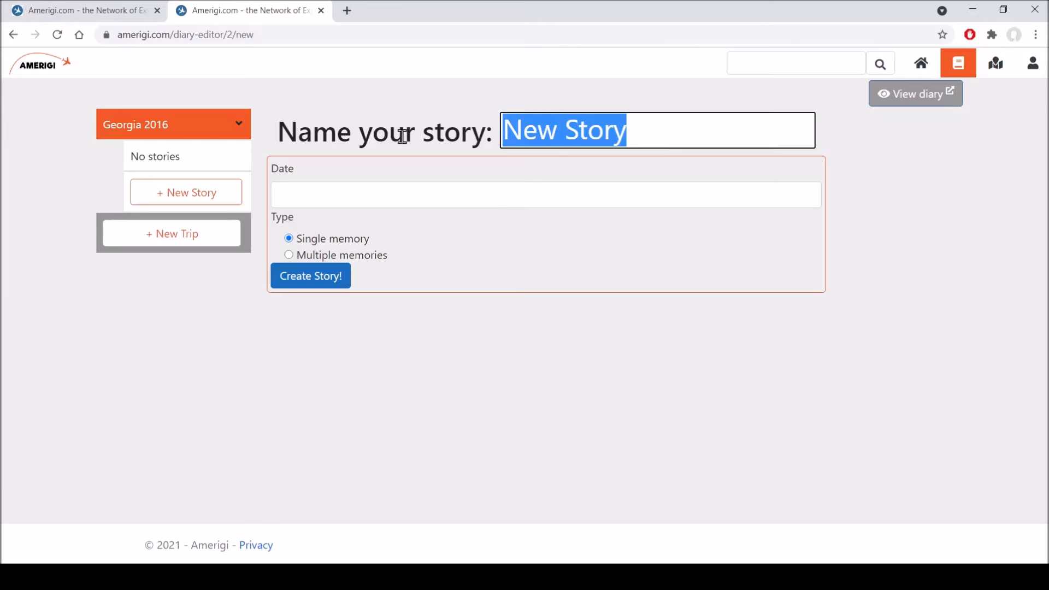
type("Fr")
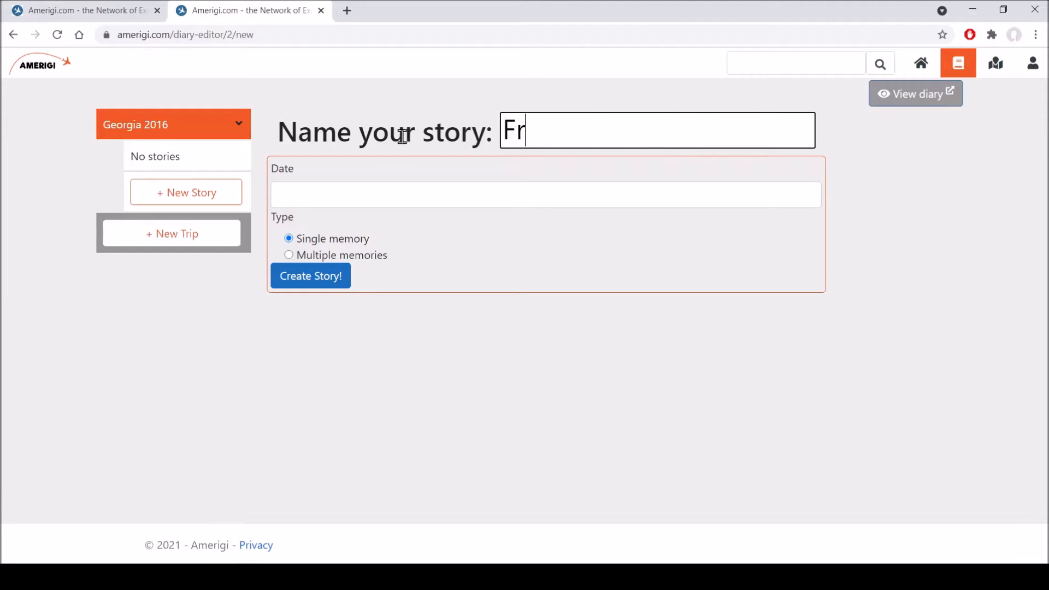
type("om U")
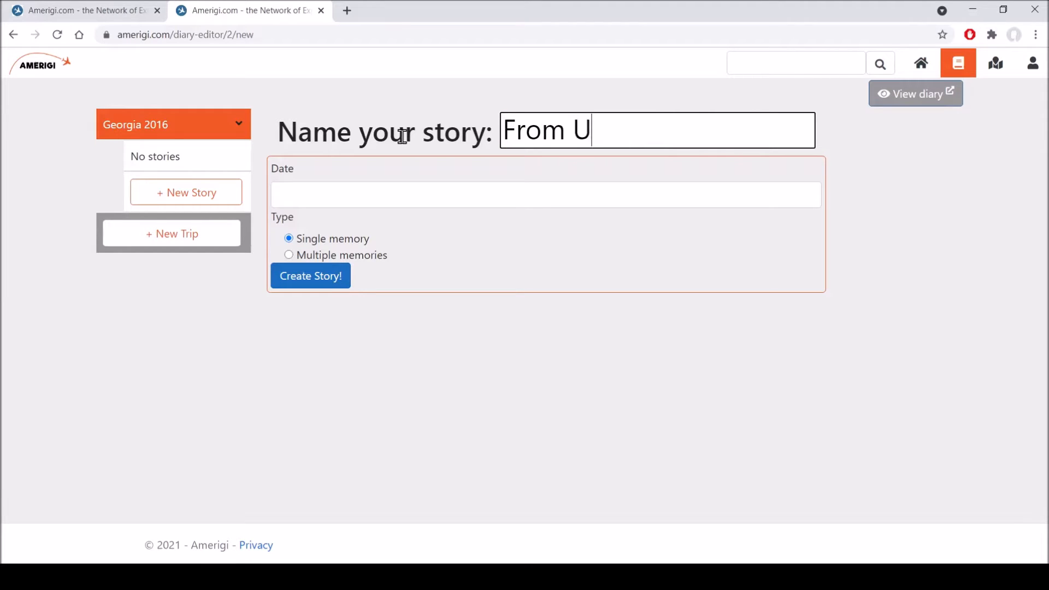
type("shgull")
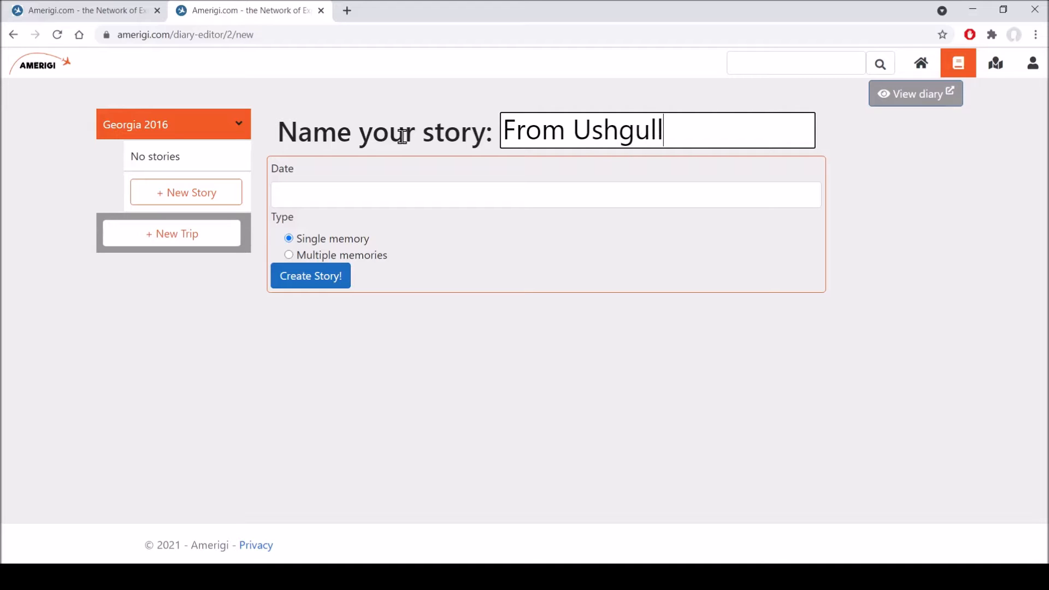
key("BackSpace")
type("i to Batumi")
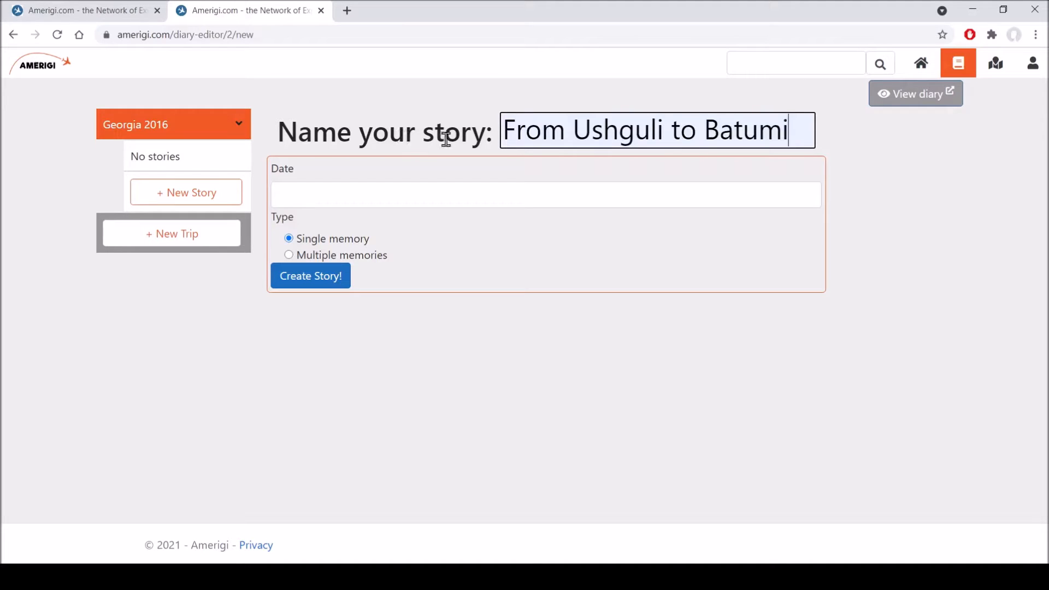
- Set the story's date to 20.08.2016 and create the story
left_click(320, 192)
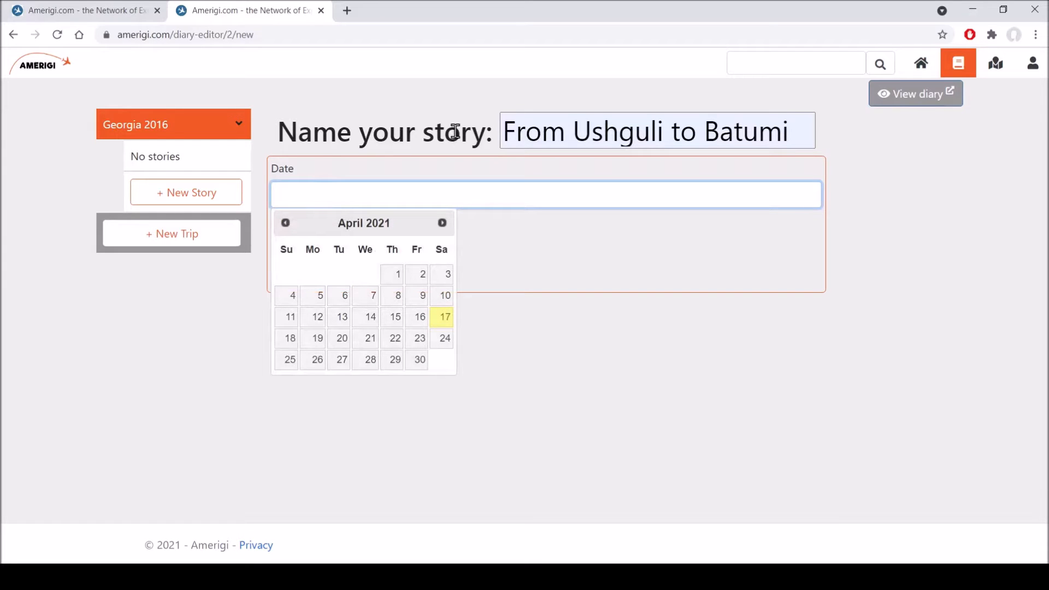
type("0.08.2016")
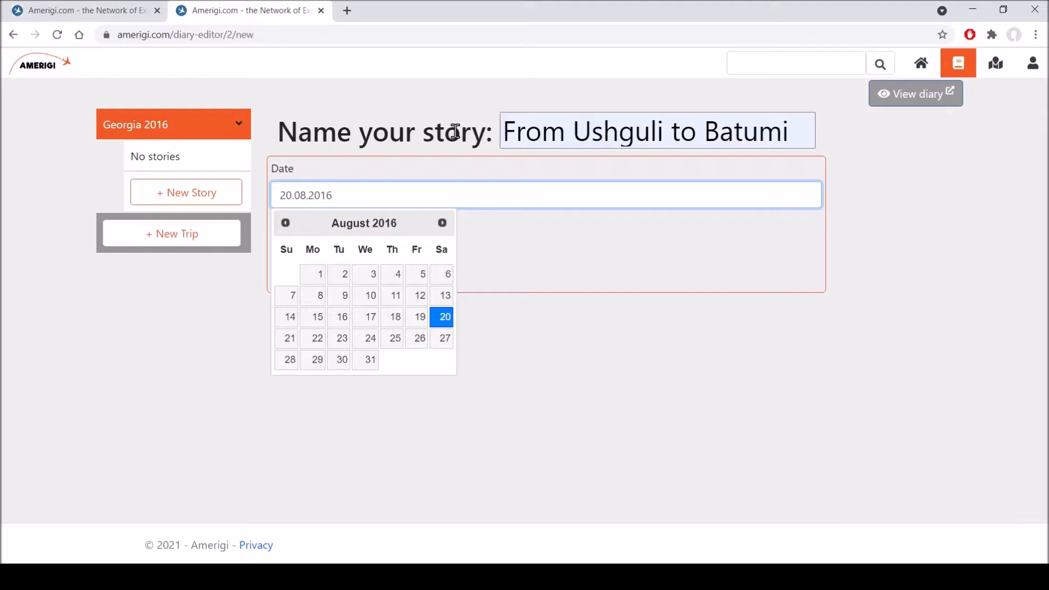
left_click(455, 132)
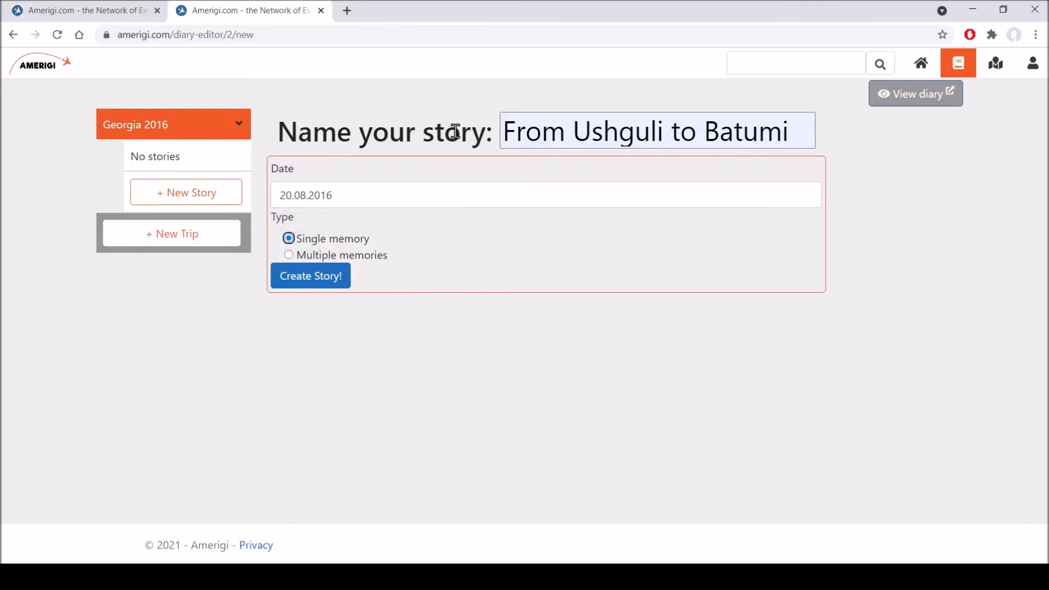
left_click(307, 280)
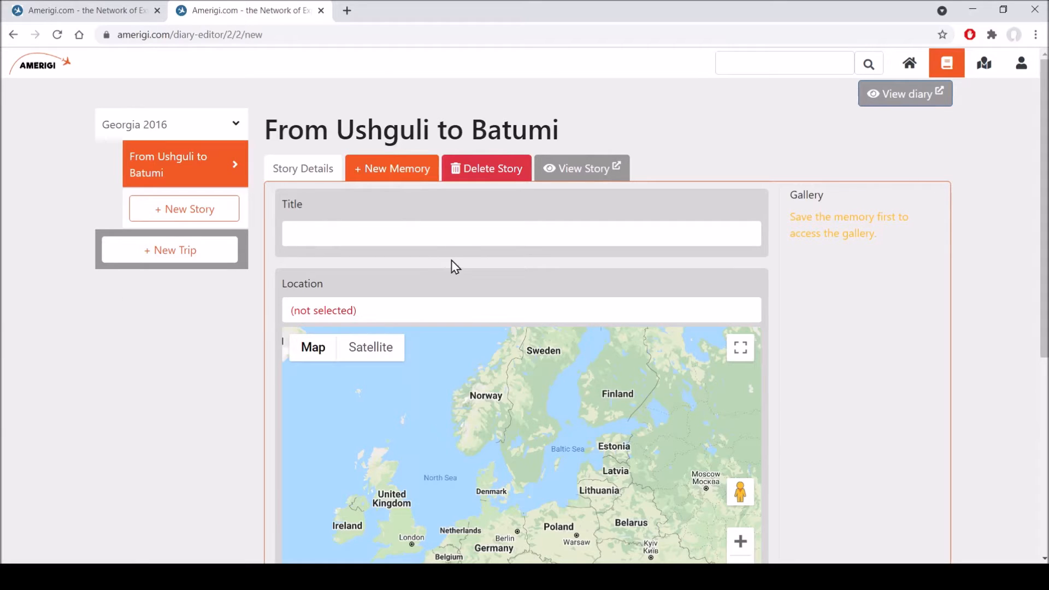
- Title the story's first memory "Ushguli" and mark its location at Ushguli, Georgia, on the map
left_click(440, 242)
type("Ushguli")
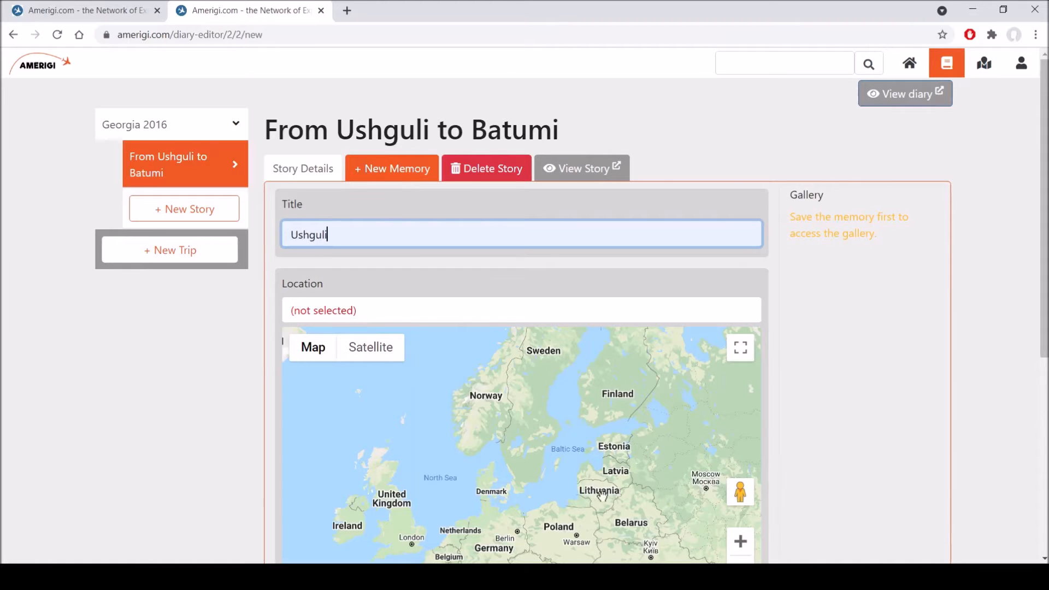
left_click_drag(602, 493, 552, 446)
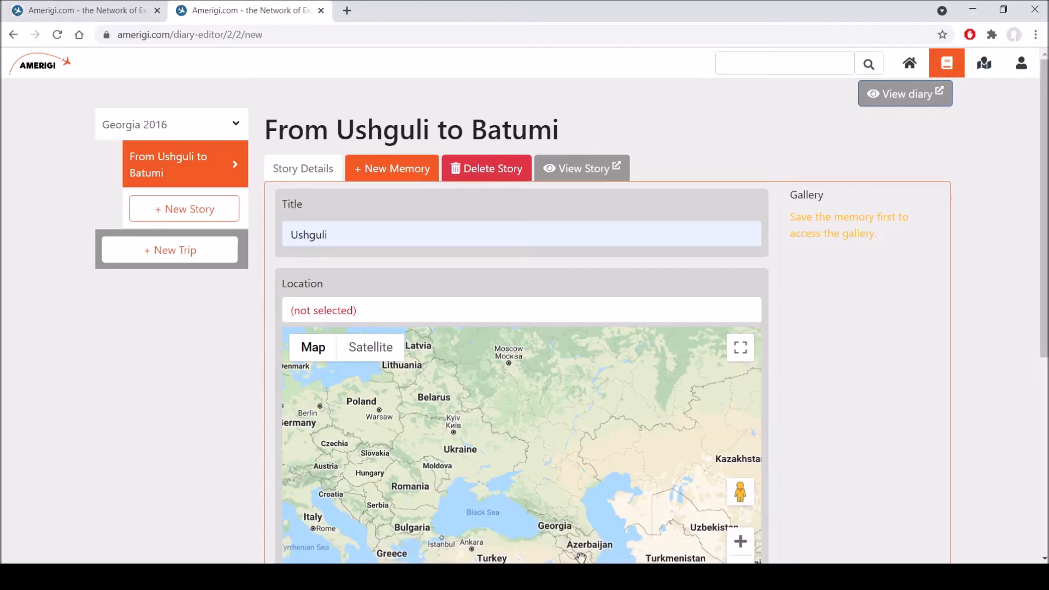
scroll(556, 526, "up", 2)
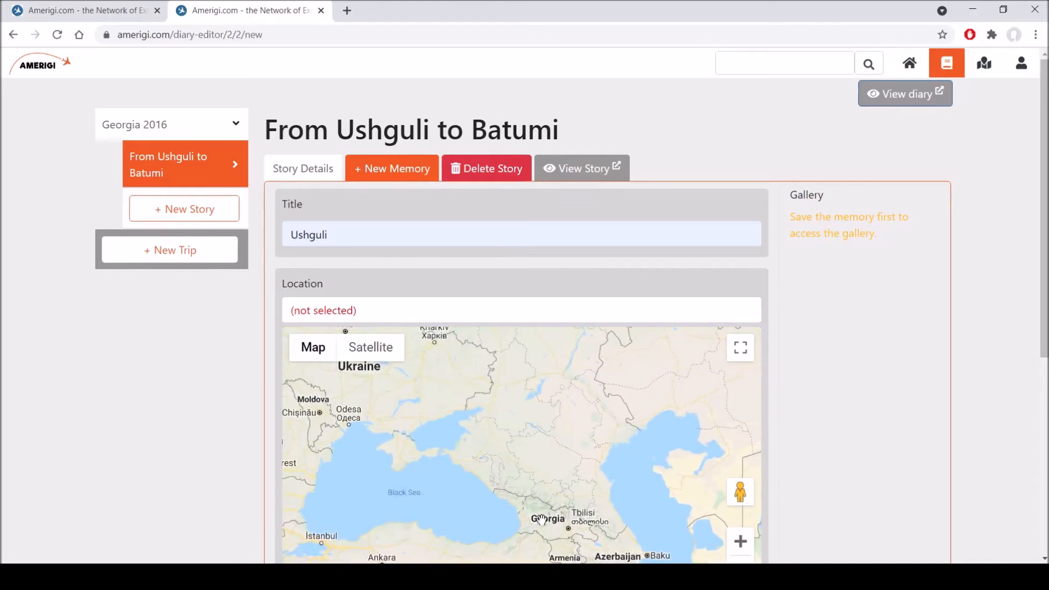
scroll(539, 517, "up", 3)
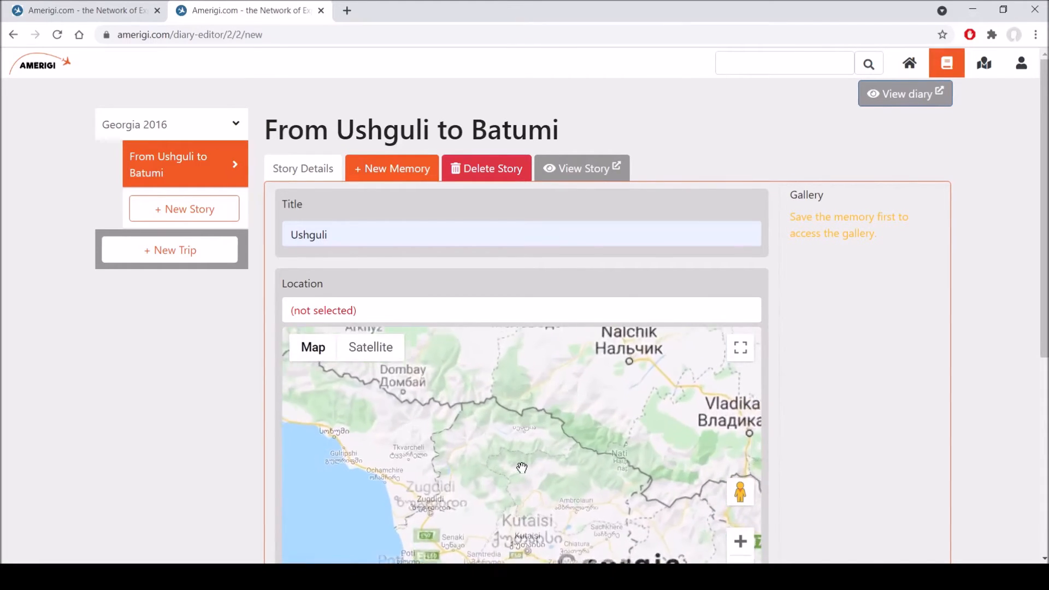
scroll(532, 432, "up", 2)
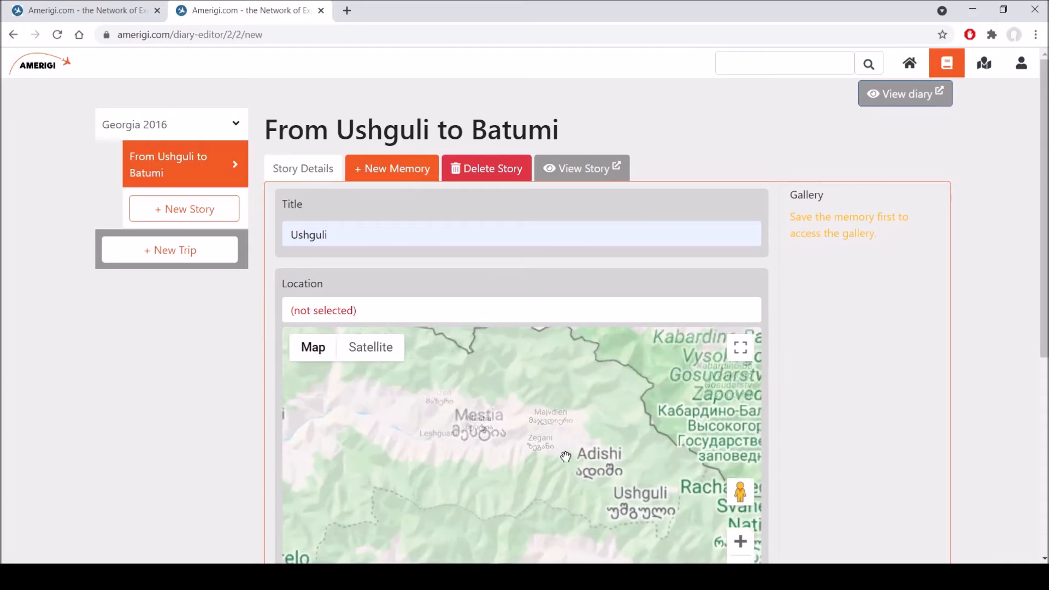
scroll(642, 507, "up", 1)
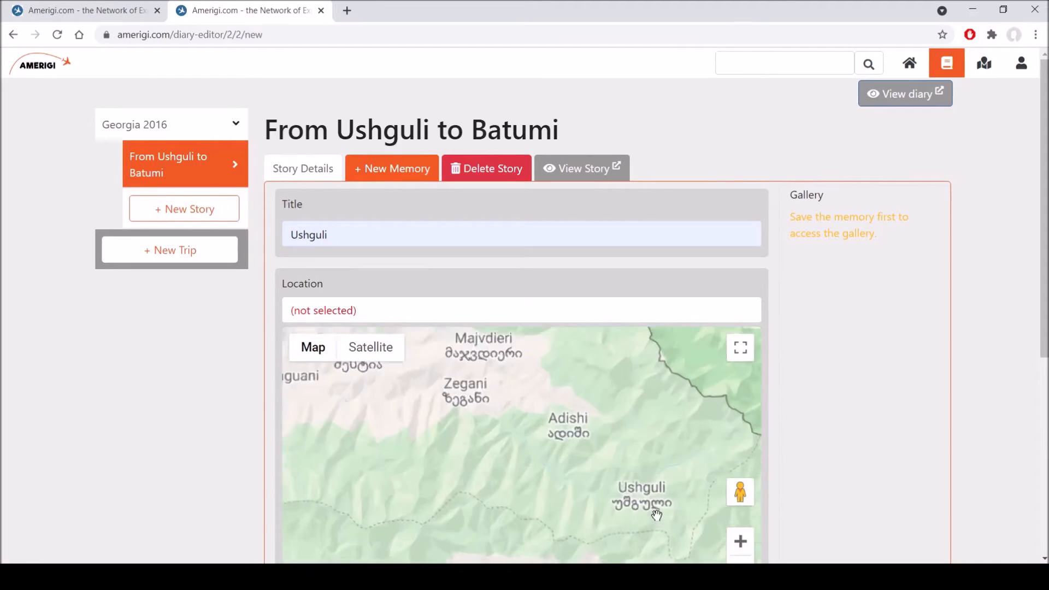
left_click(643, 505)
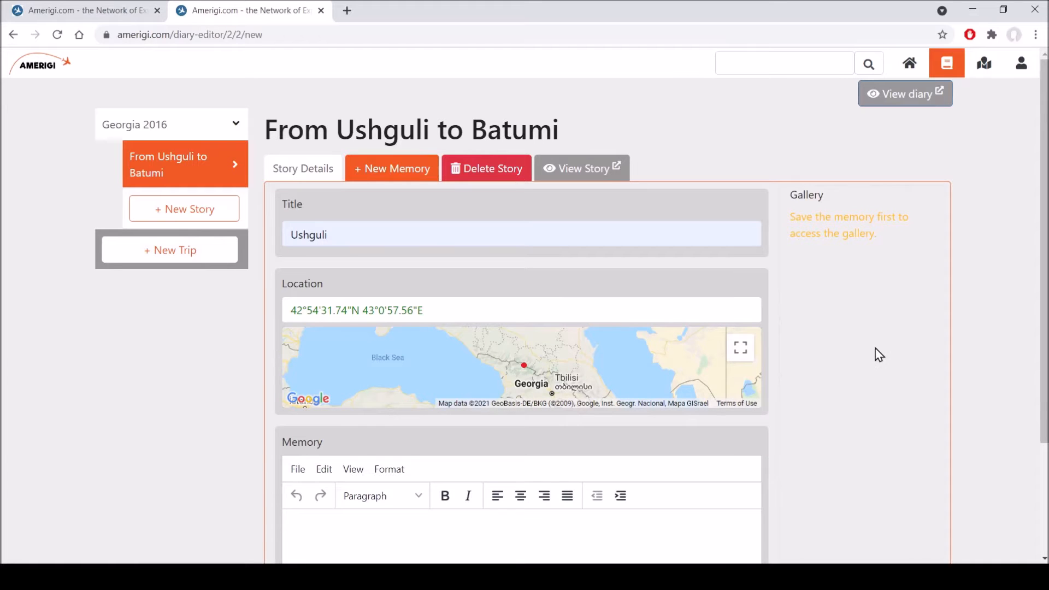
- Create the Ushguli memory, leaving its memory text empty
scroll(789, 331, "down", 3)
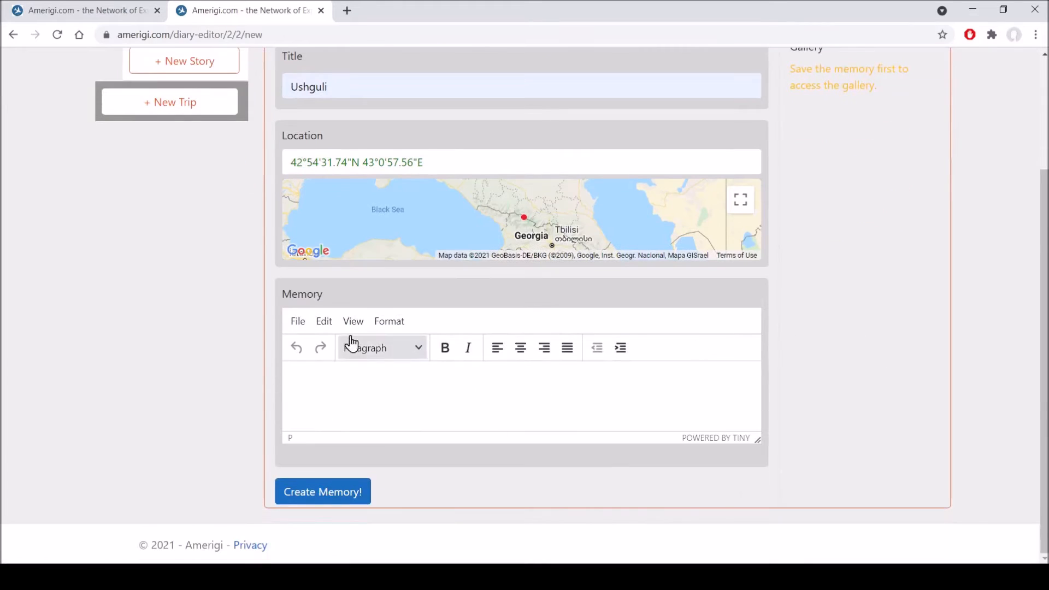
scroll(904, 386, "up", 3)
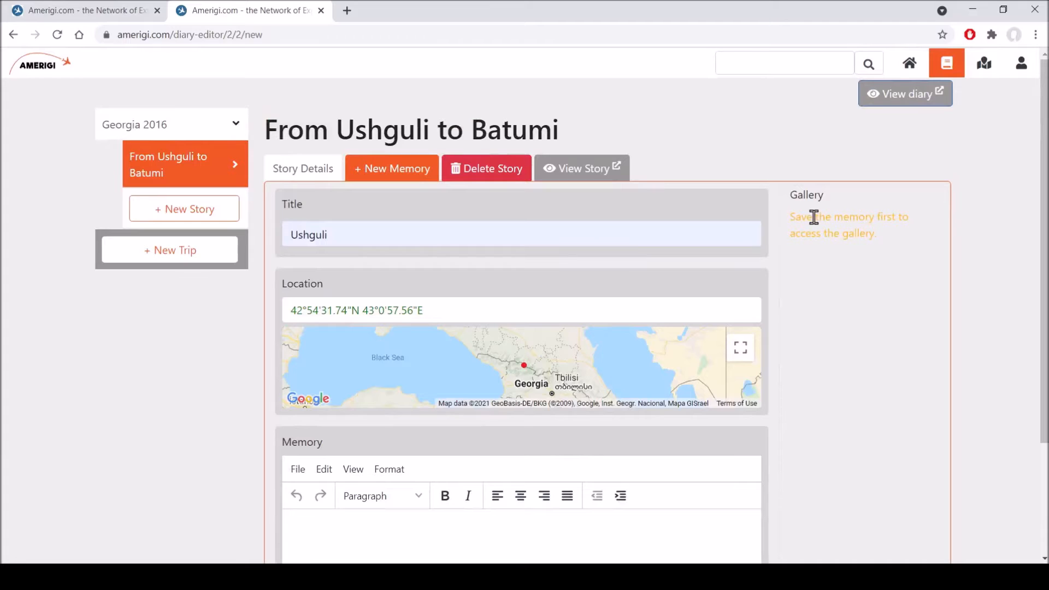
scroll(853, 306, "down", 3)
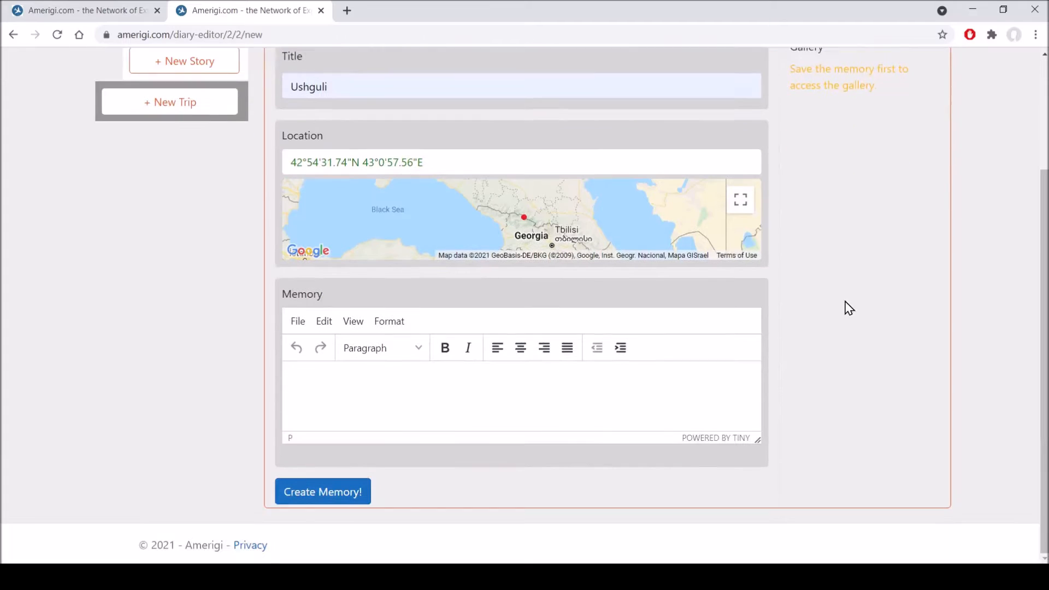
left_click(336, 494)
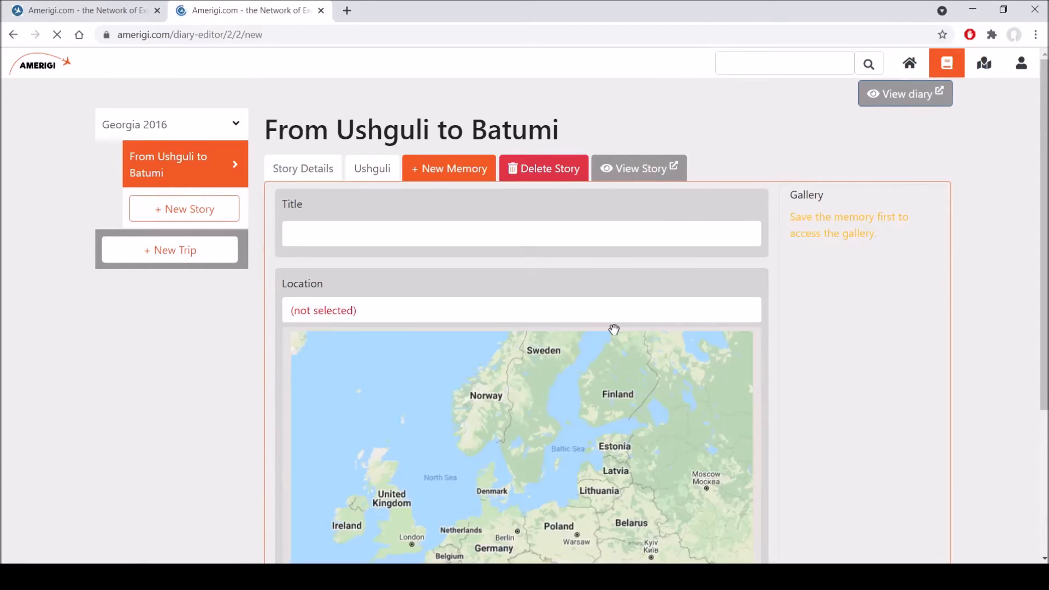
- Create a memory titled "Mestia", marking its location at Mestia, Georgia, on the map and leaving the memory text empty
left_click(431, 241)
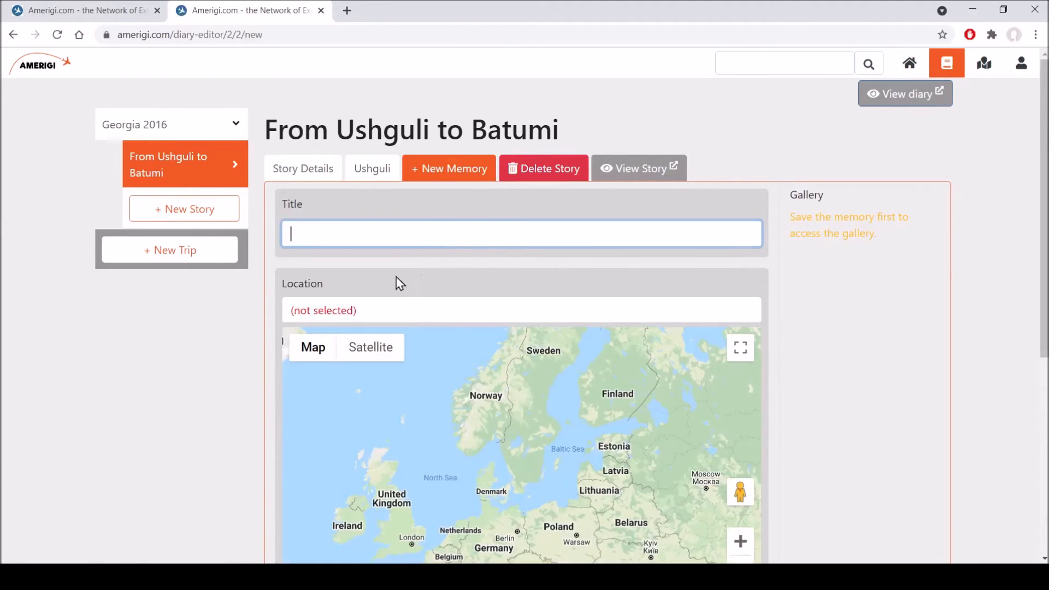
left_click(304, 349)
left_click_drag(576, 487, 458, 367)
scroll(605, 526, "up", 4)
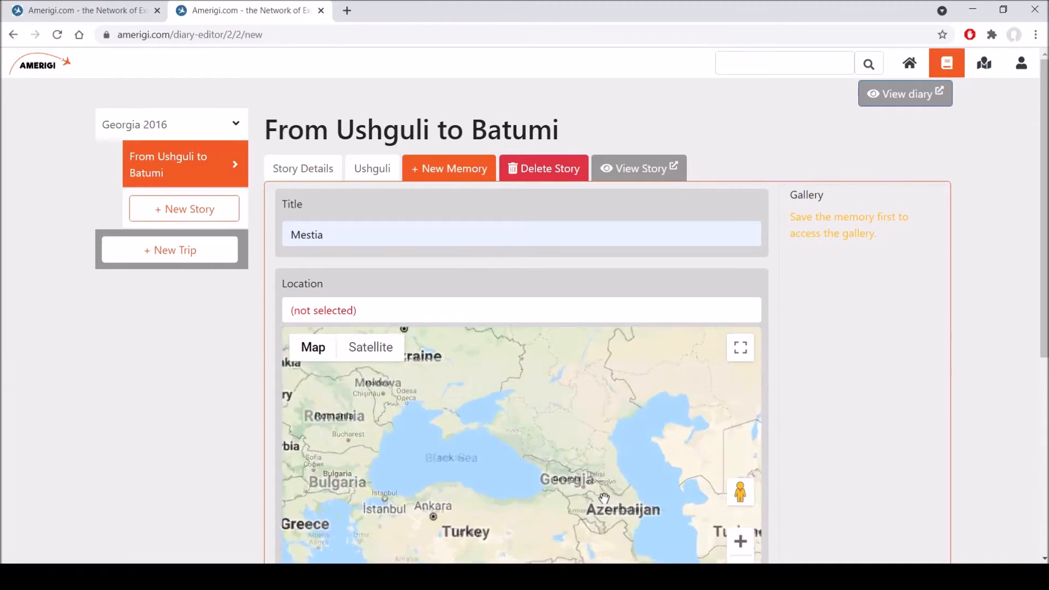
scroll(569, 517, "up", 2)
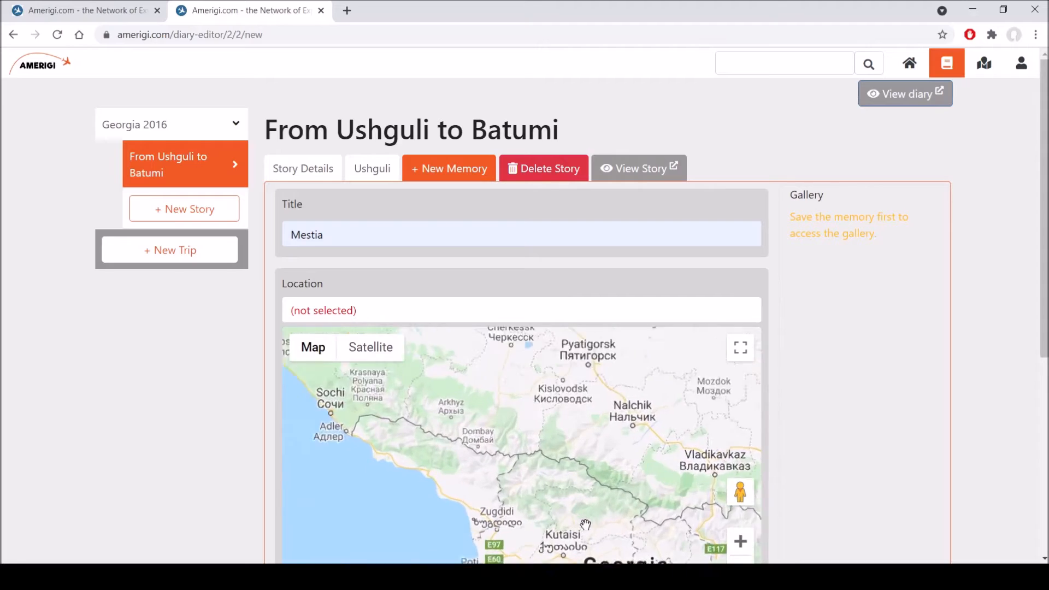
scroll(547, 439, "up", 1)
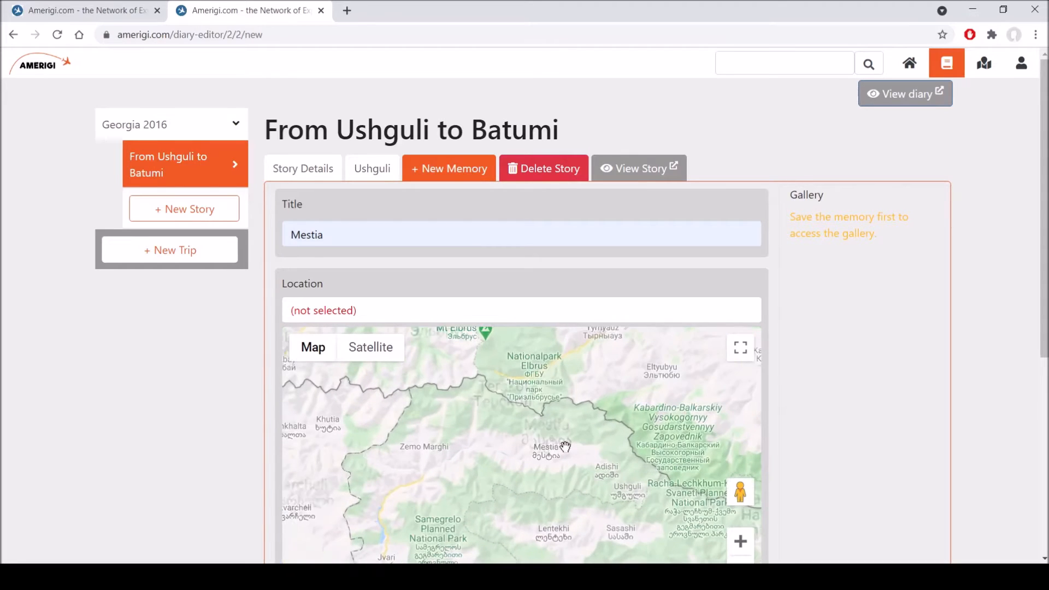
left_click(551, 460)
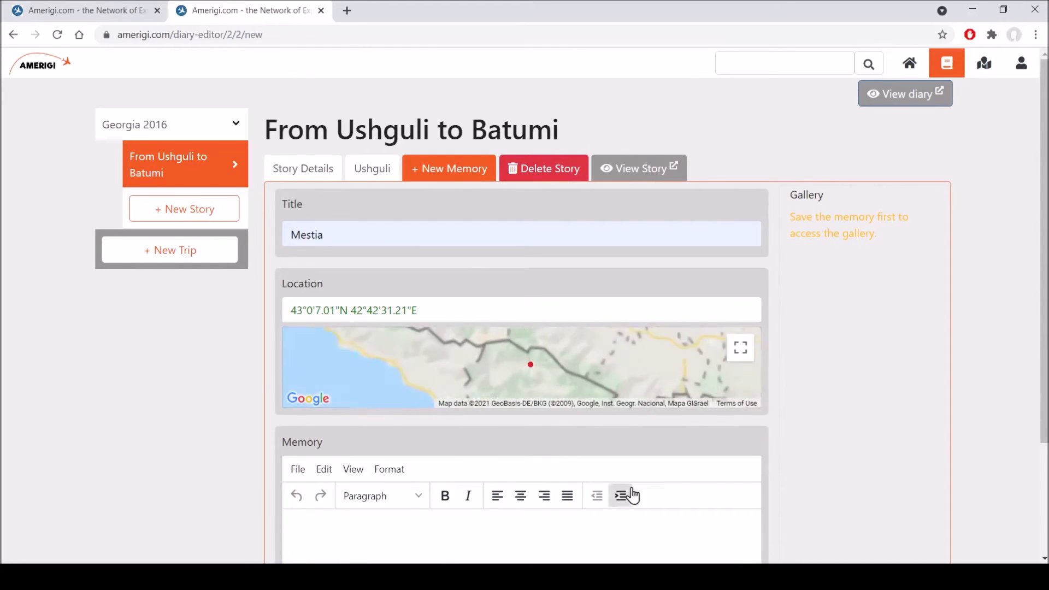
scroll(948, 410, "down", 3)
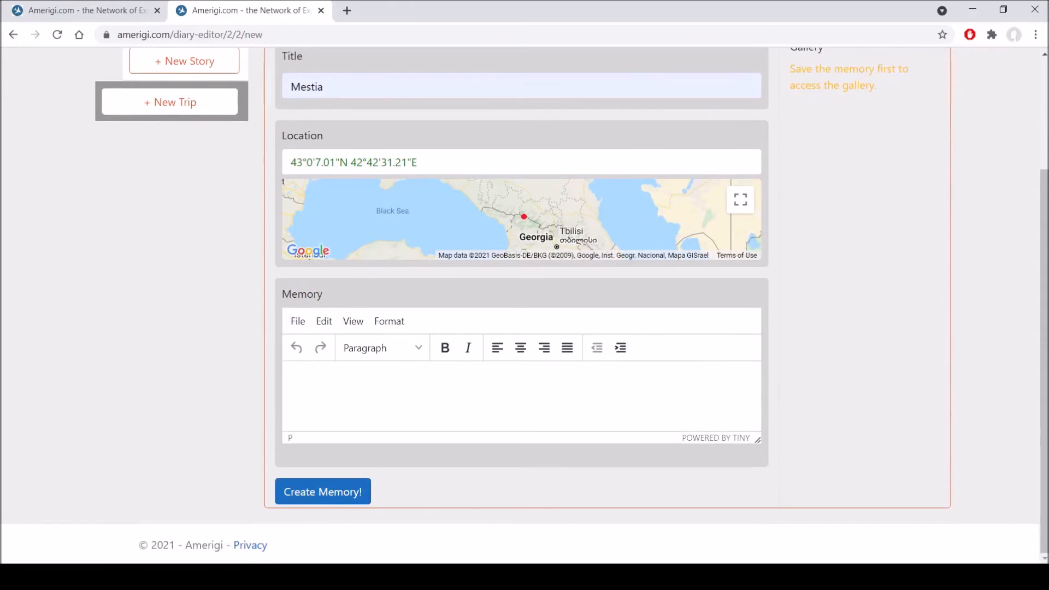
left_click(339, 500)
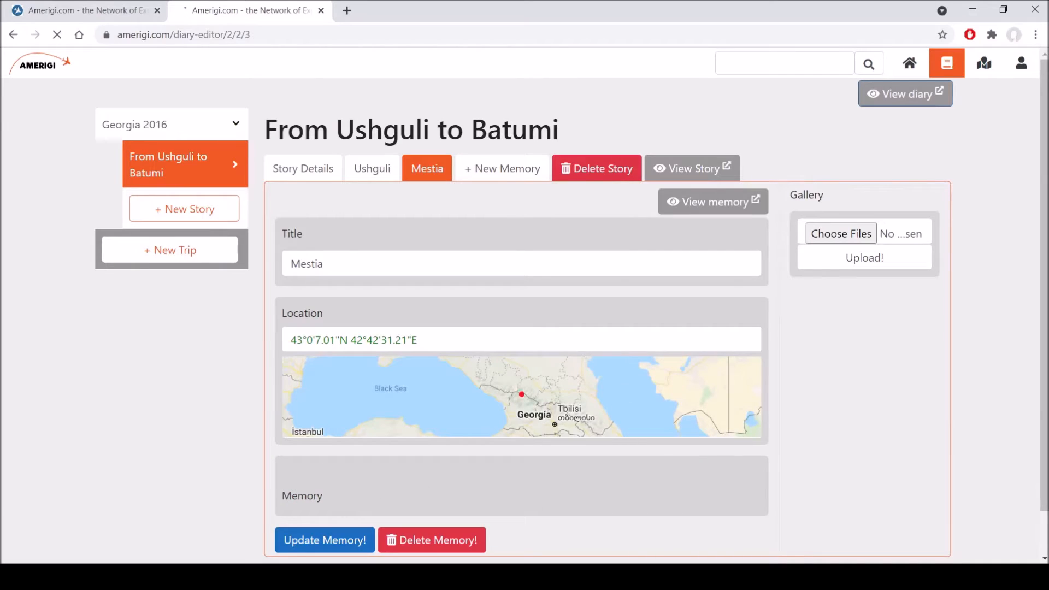
- Add another memory titled "Zugdidi" to the story, located at Zugdidi on the map, with no memory text
left_click(473, 176)
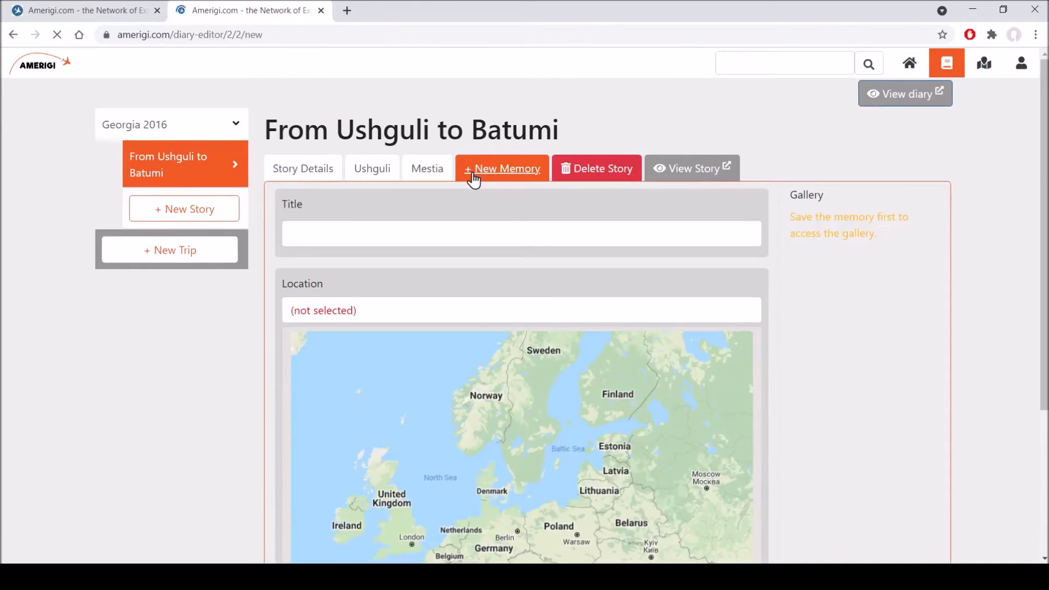
left_click(422, 242)
type("Zugdidi")
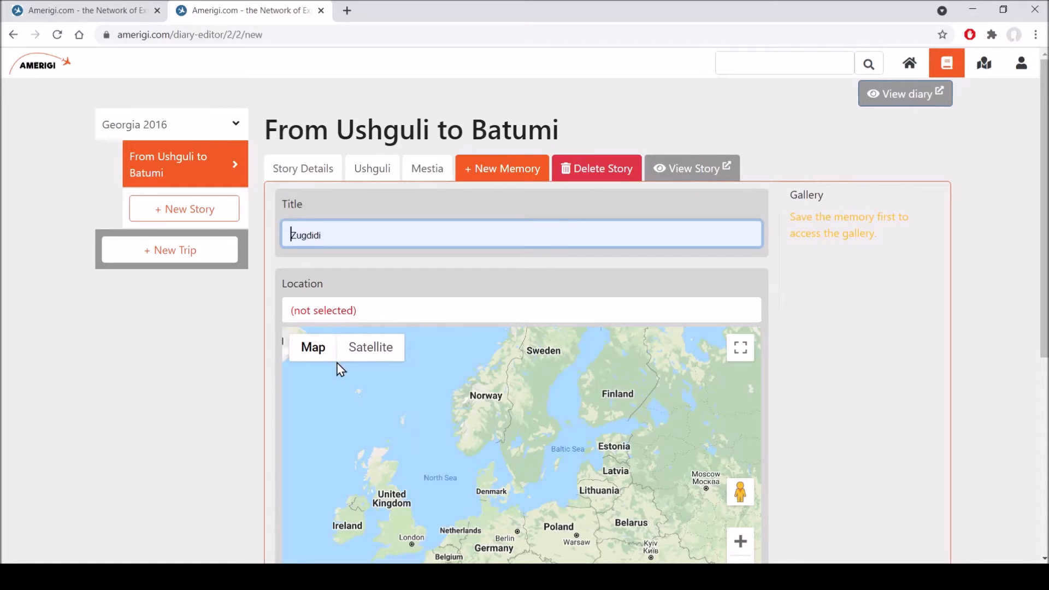
scroll(994, 511, "down", 4)
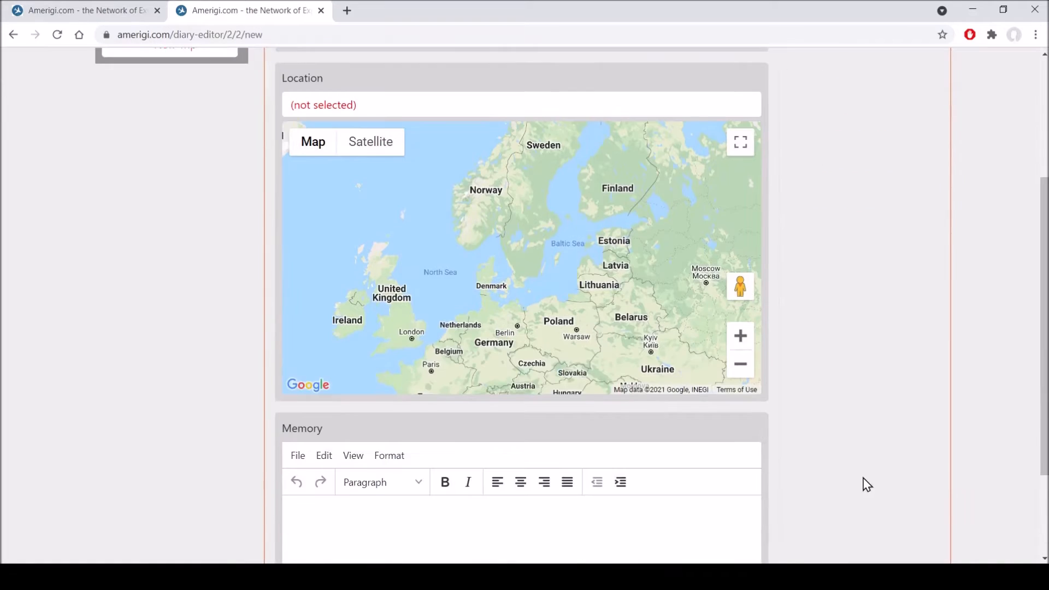
left_click_drag(645, 343, 545, 263)
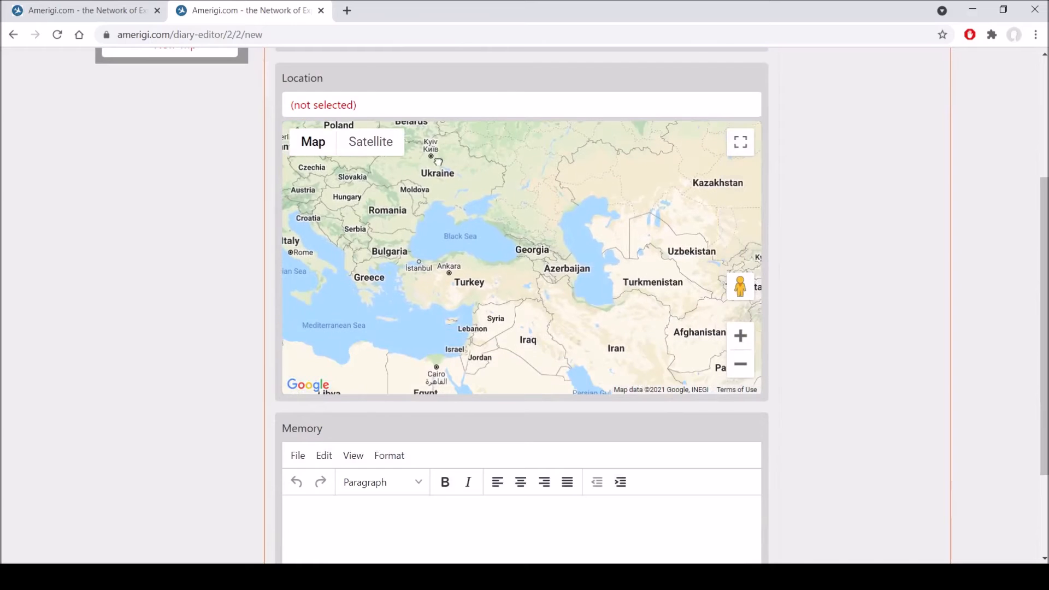
scroll(536, 268, "up", 5)
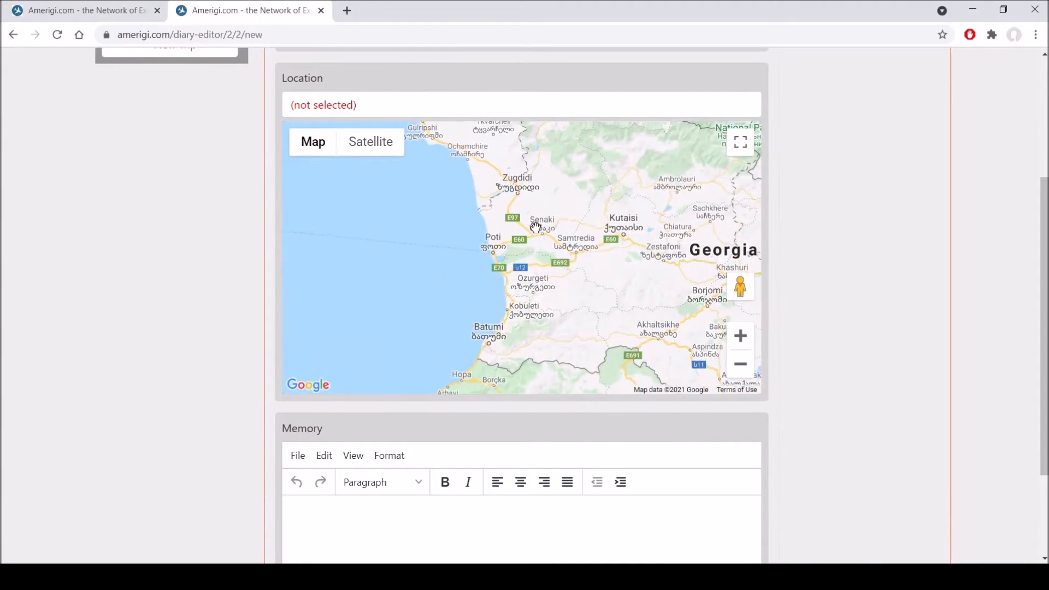
scroll(516, 193, "up", 2)
left_click(526, 198)
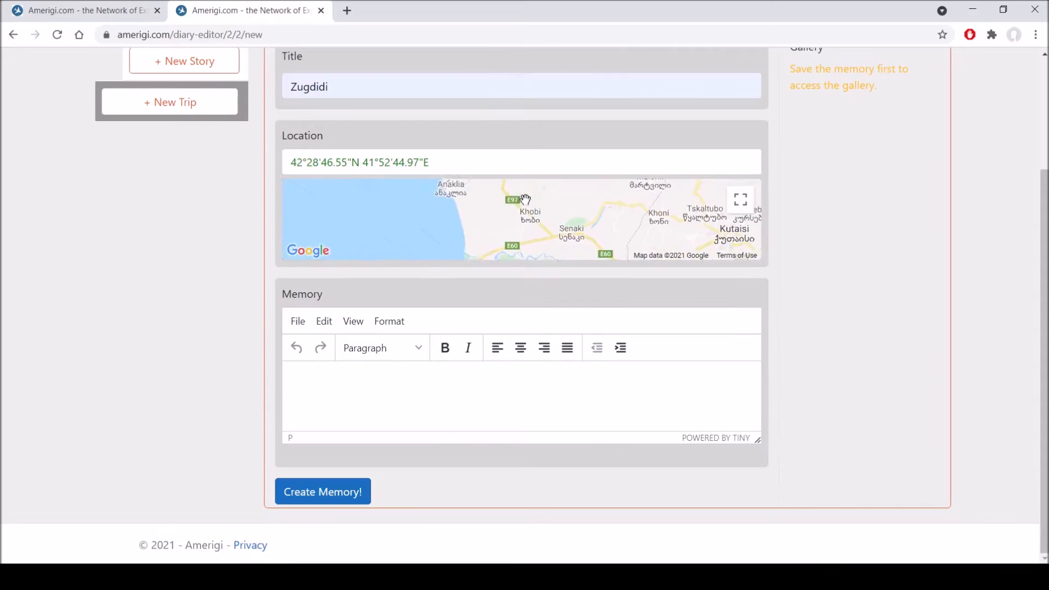
left_click(328, 500)
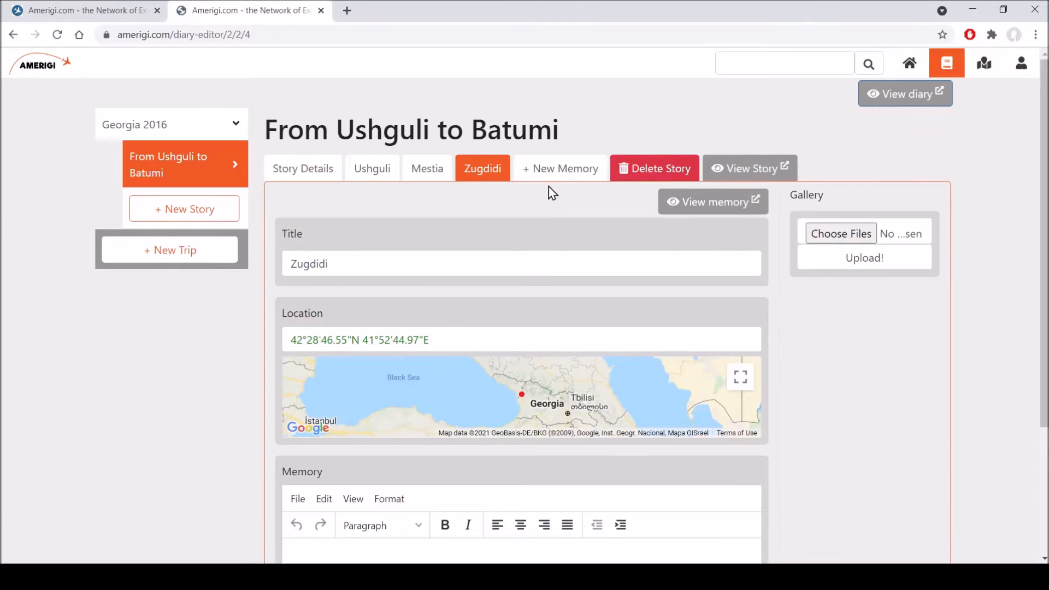
- Add a memory titled "Batumi" to the story, located at Batumi on the Black Sea coast, with no memory text
left_click(555, 179)
left_click(433, 229)
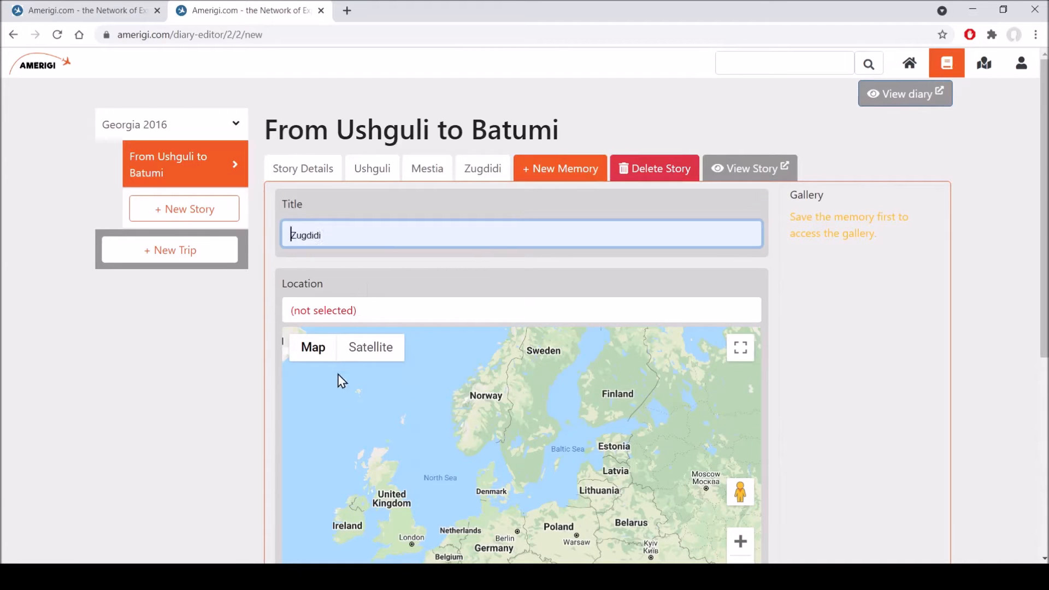
left_click(340, 391)
scroll(1005, 407, "down", 3)
left_click_drag(598, 321, 419, 211)
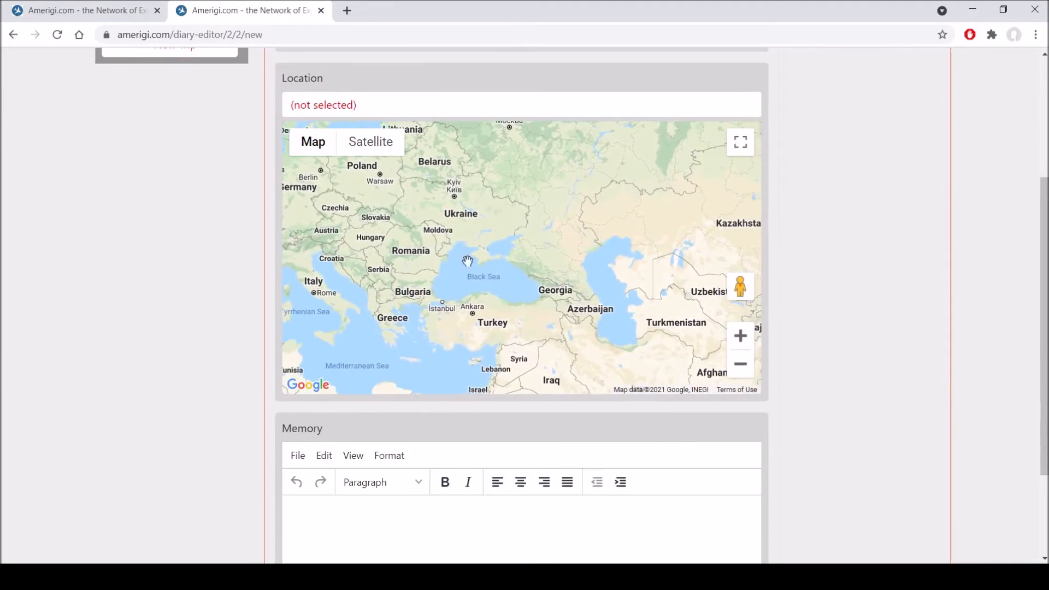
double_click(546, 290)
double_click(546, 291)
double_click(543, 297)
double_click(538, 299)
double_click(531, 302)
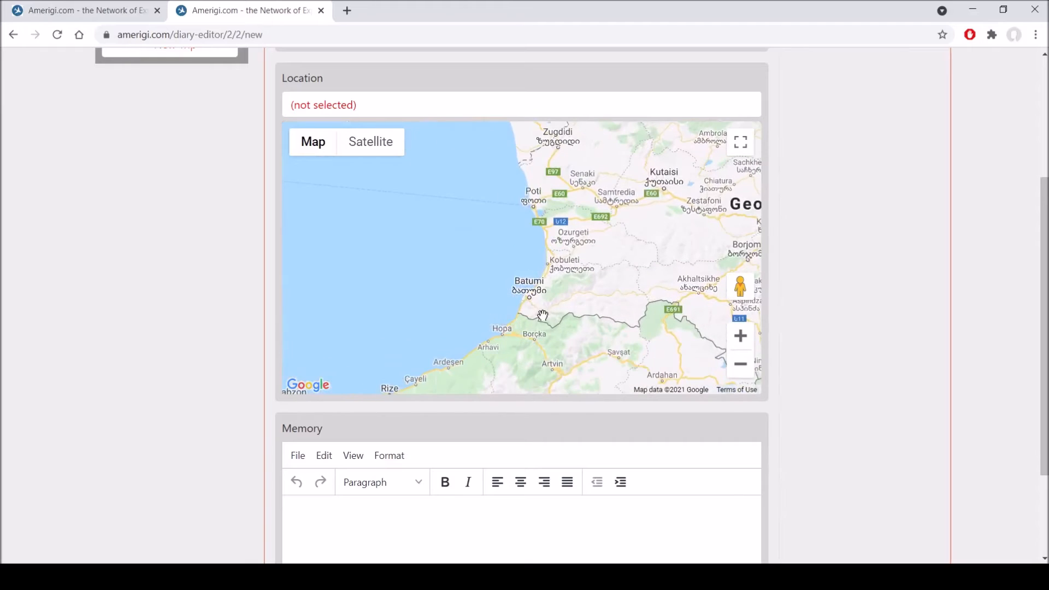
left_click(531, 297)
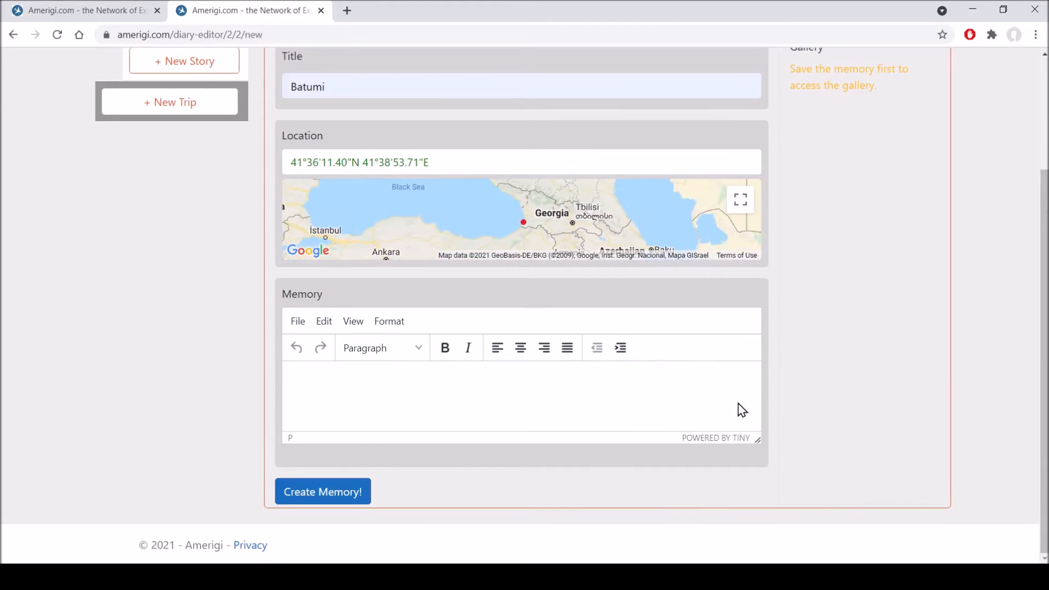
left_click(341, 507)
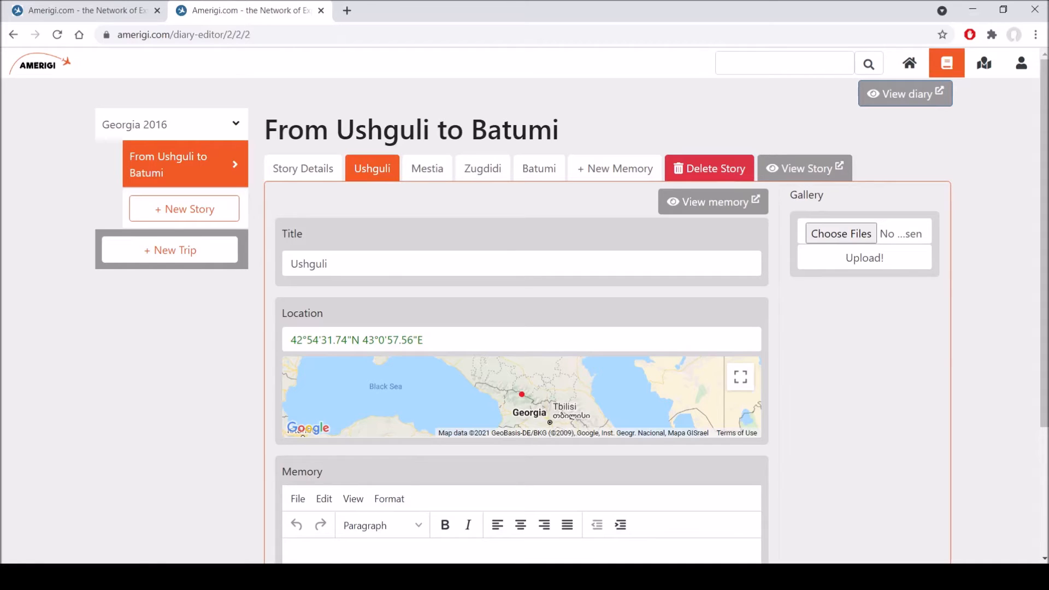
- Paste the prepared text beginning "After Ushguli we were planning to go to the coast" into the Ushguli memory and update it
left_click(1043, 434)
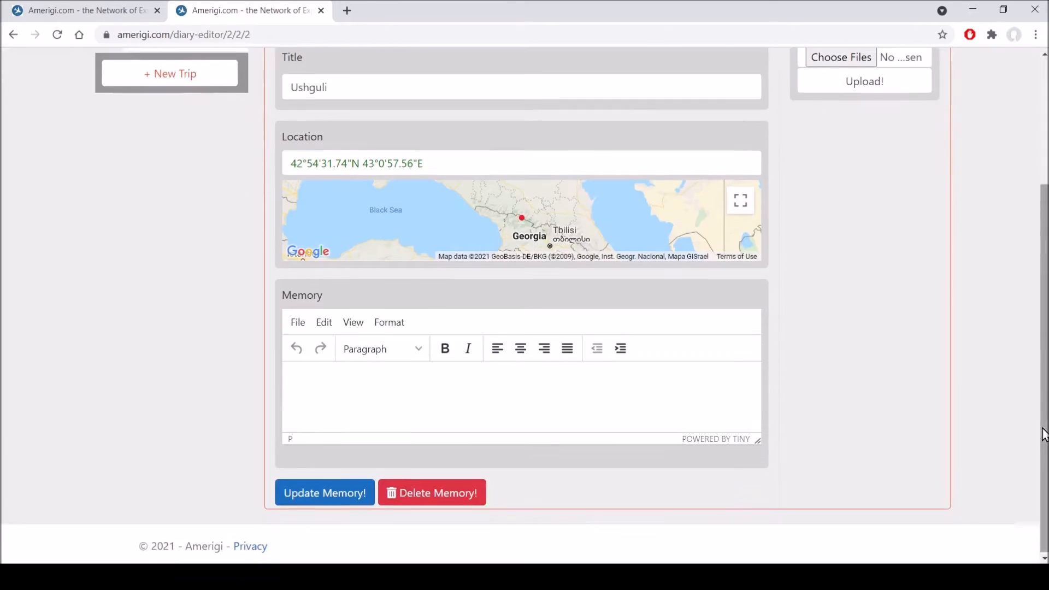
scroll(861, 395, "up", 3)
scroll(902, 422, "down", 3)
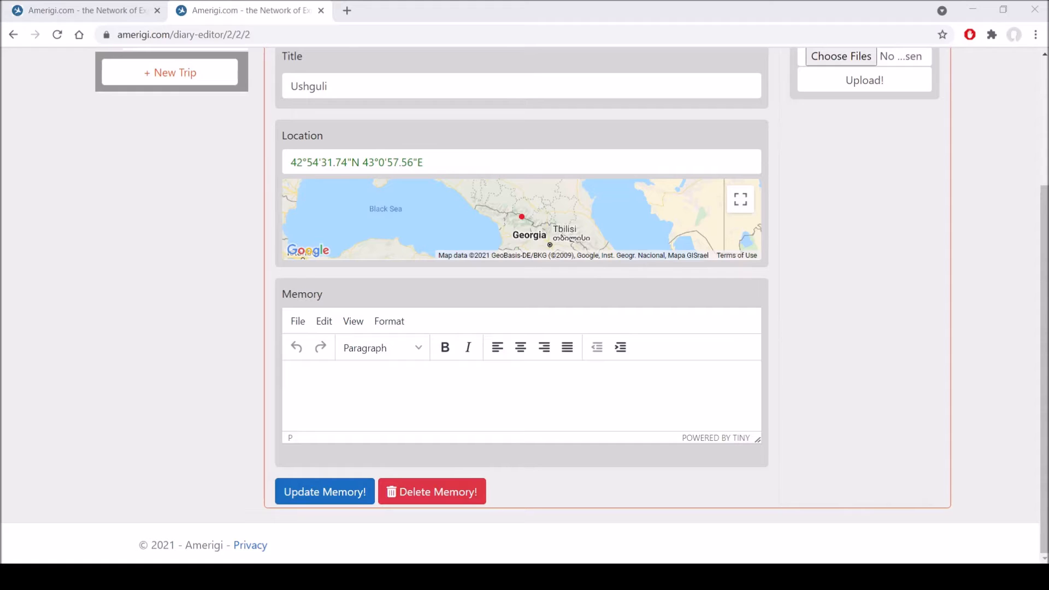
left_click(407, 402)
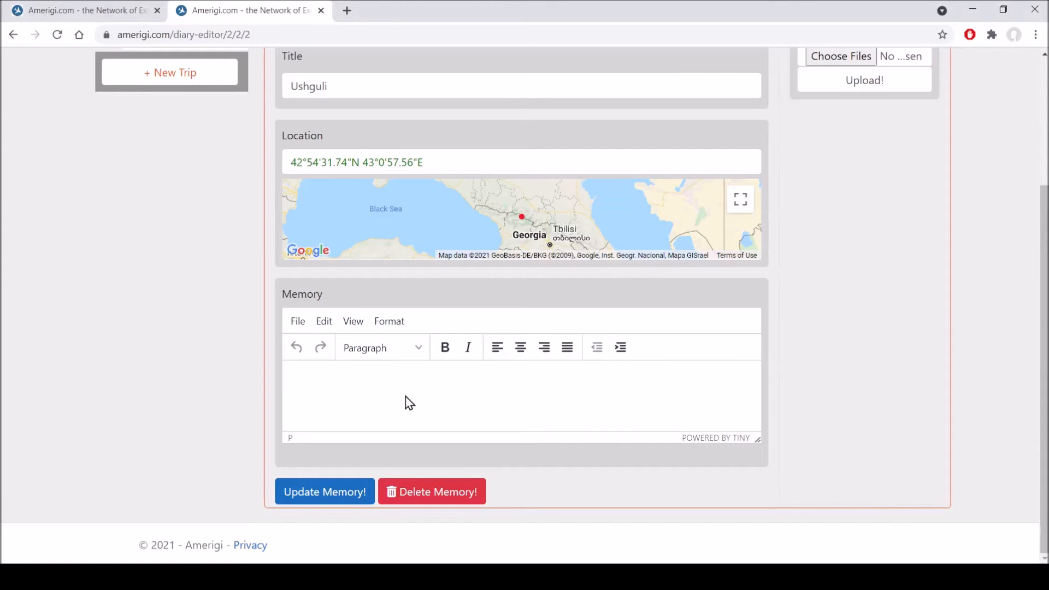
key("ctrl+v")
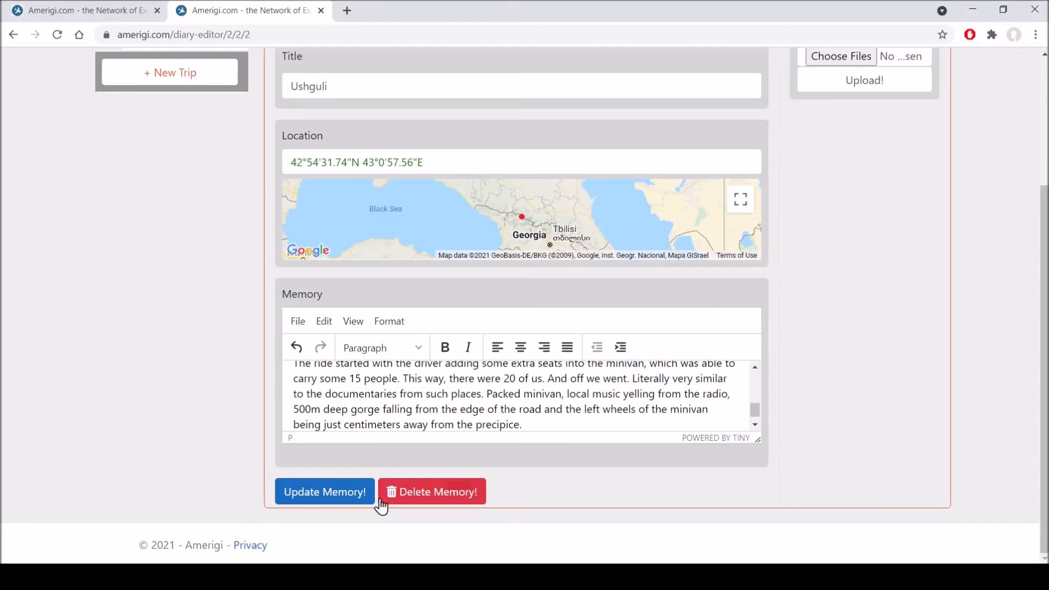
left_click(309, 494)
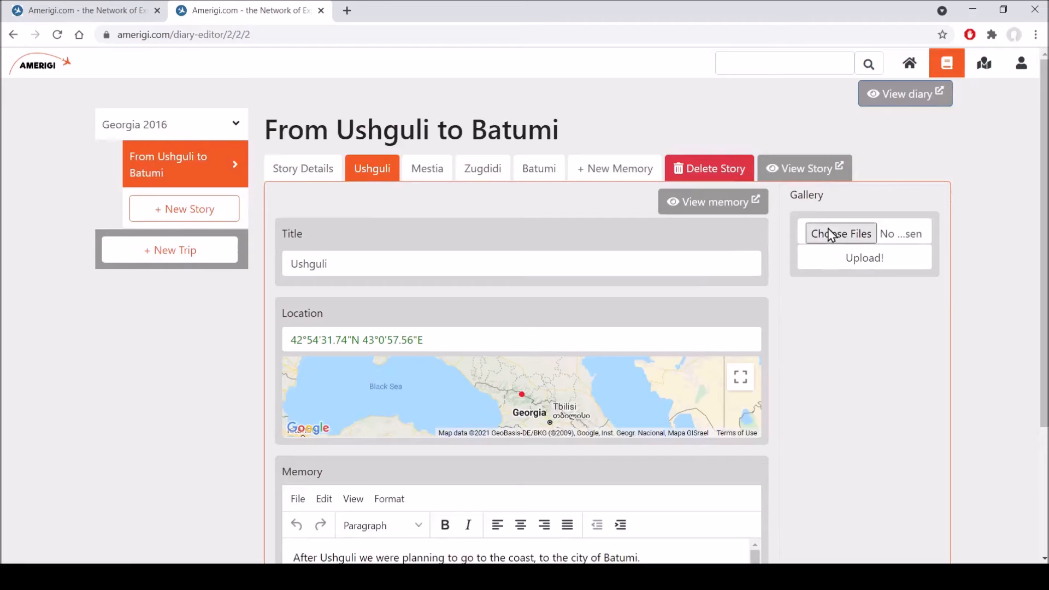
- Upload the off-road car photo and a further set of landscape photos to the Ushguli memory's gallery
left_click(829, 232)
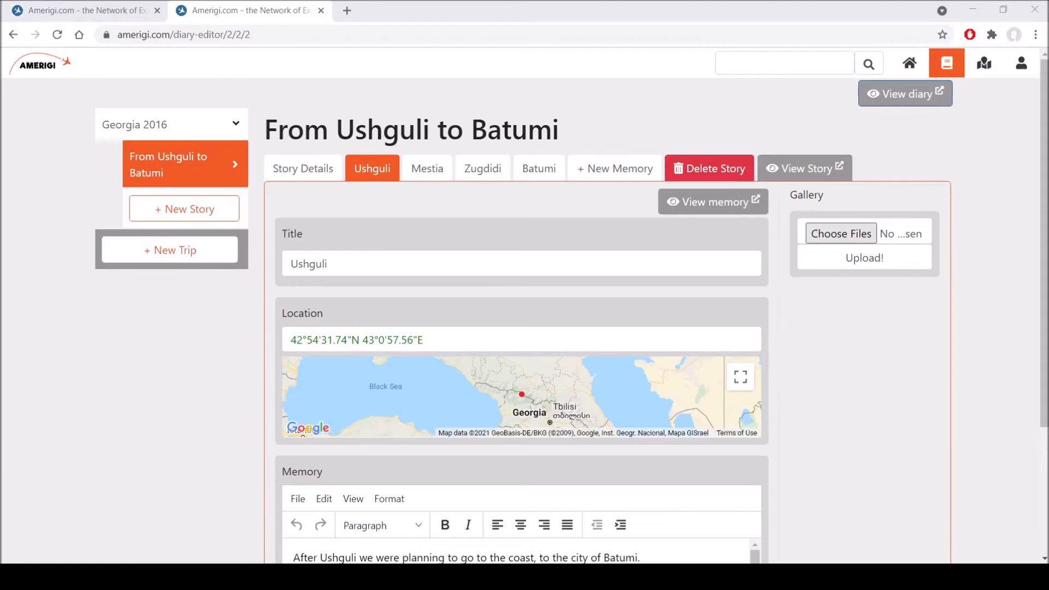
left_click(968, 247)
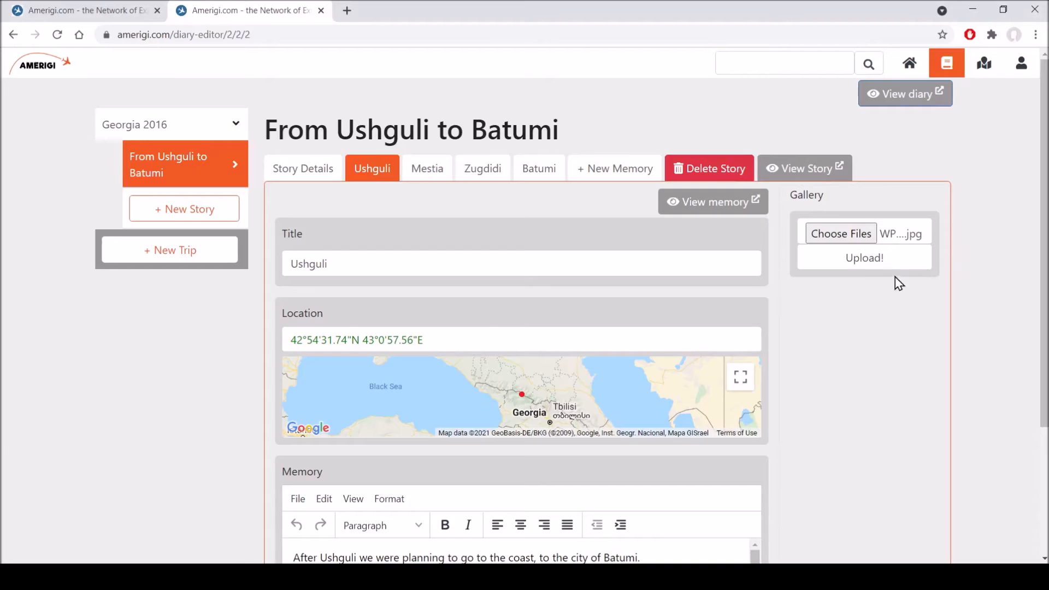
left_click(876, 259)
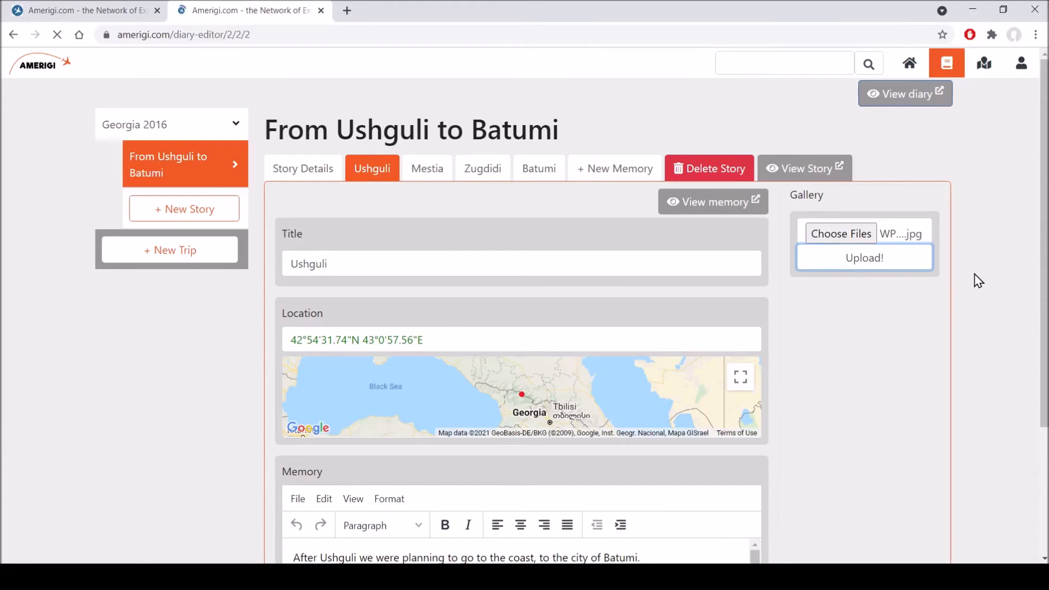
left_click(841, 235)
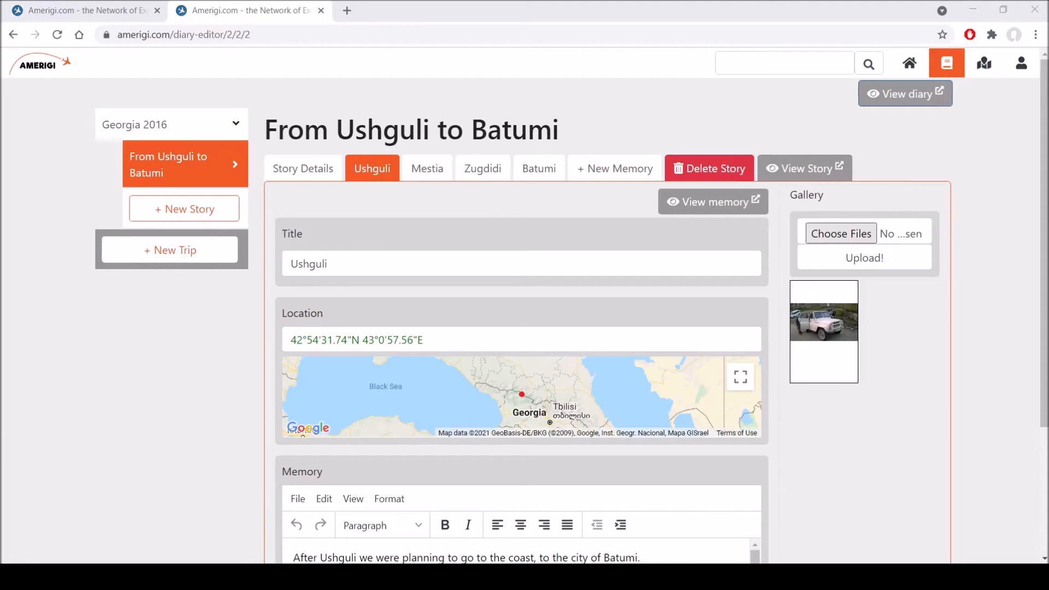
left_click(844, 258)
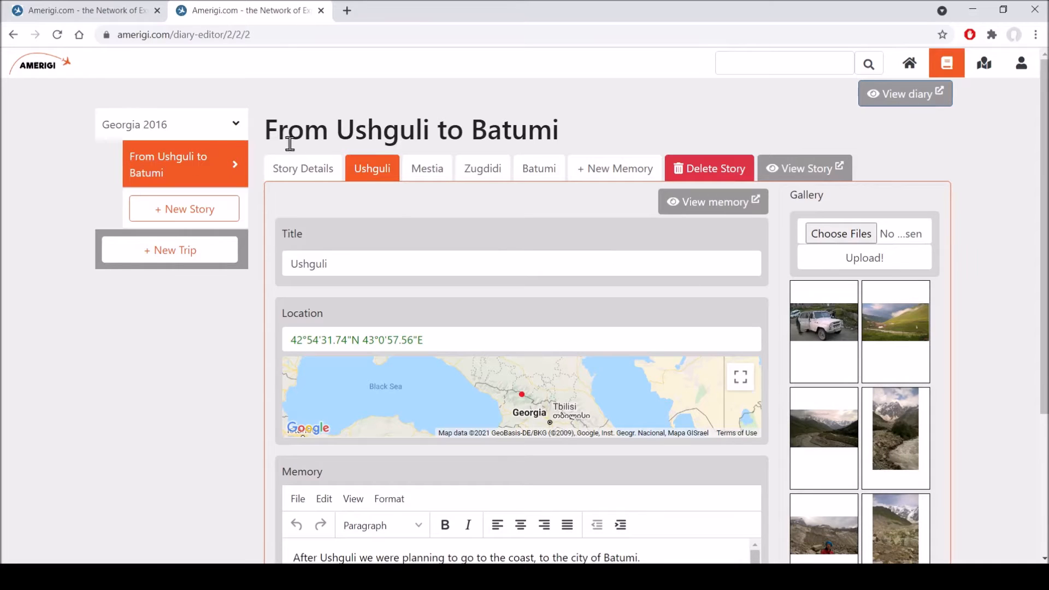
- Update the Mestia memory with the text "In Mestia, most of the travellers got off and there were only the four of us along with two Israelis remaining."
left_click(434, 169)
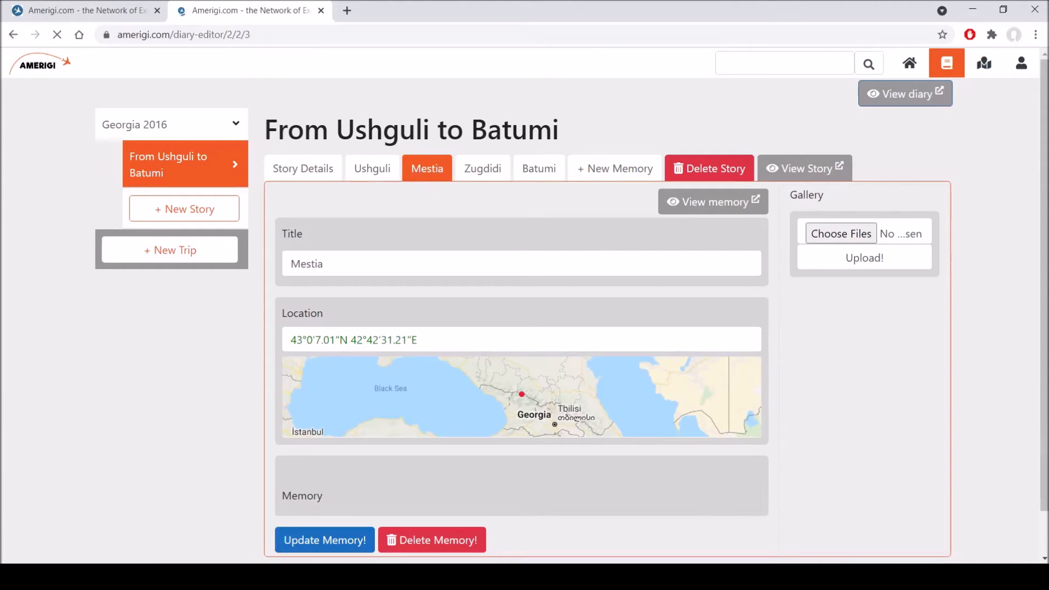
scroll(1041, 407, "down", 3)
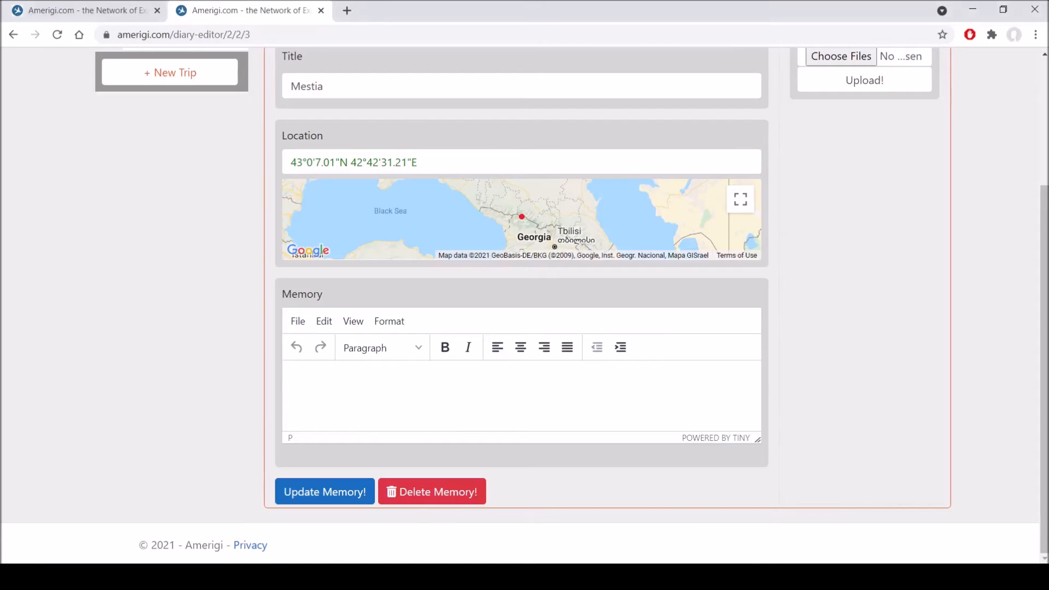
left_click(426, 413)
type("In Mestia, most of the travellers got off and there were only the four of us along with two Israelis remaining.")
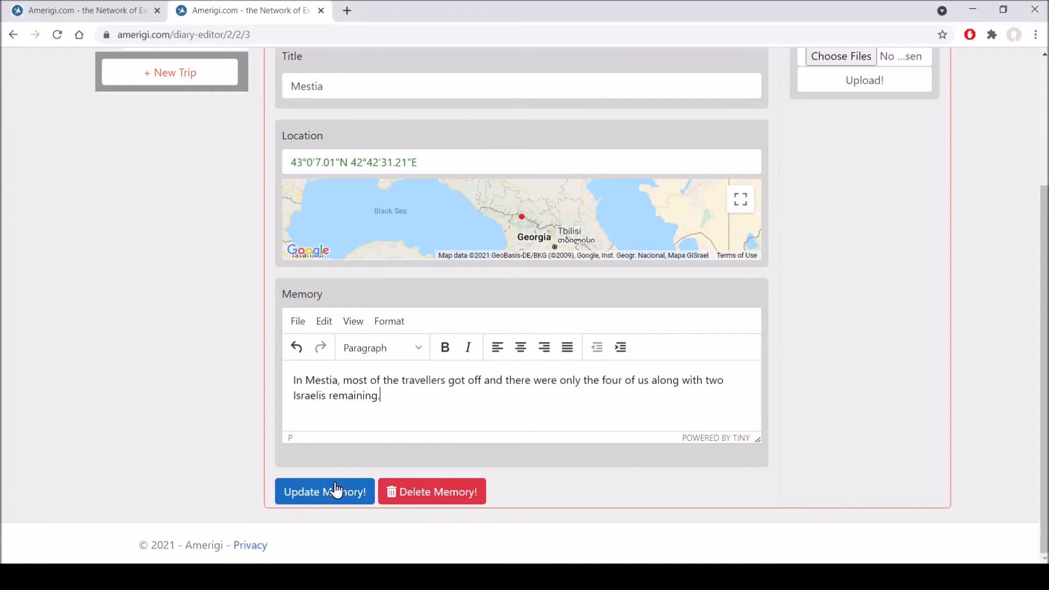
left_click(296, 488)
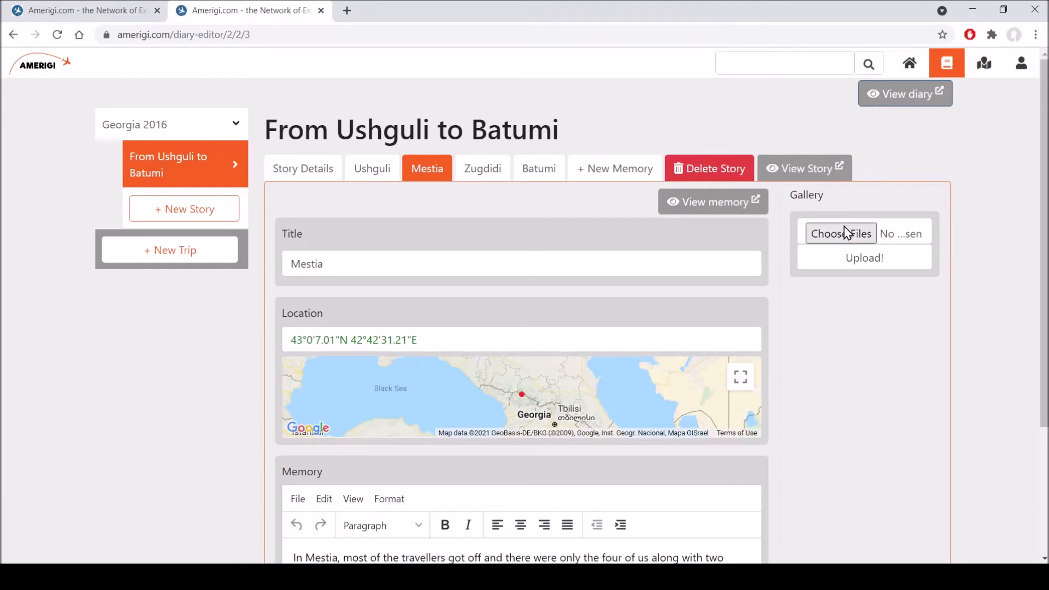
- Upload a mountain landscape photo to the Mestia memory's gallery
left_click(861, 241)
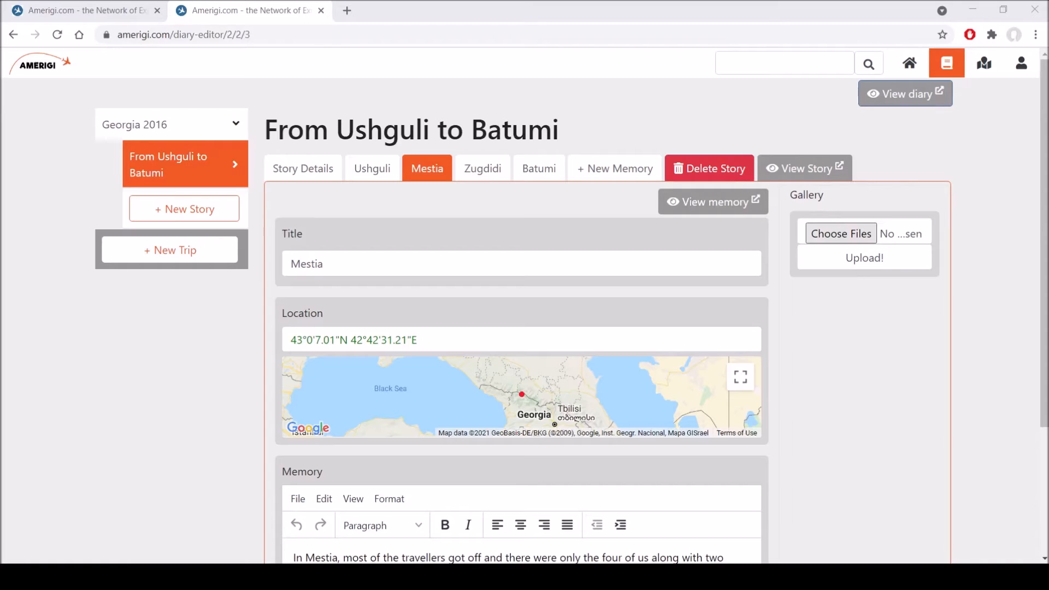
double_click(364, 319)
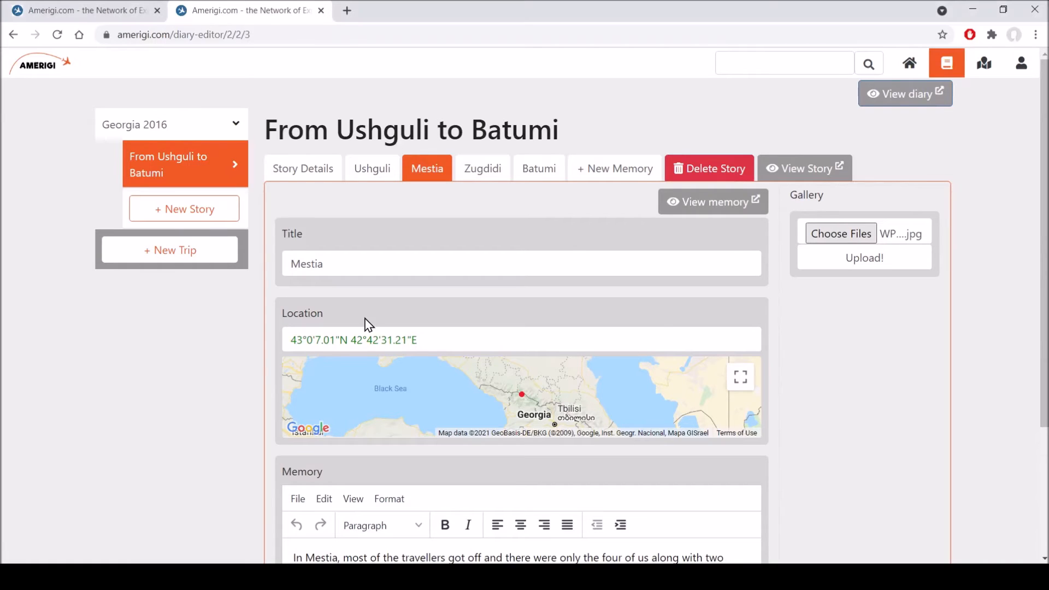
left_click(885, 265)
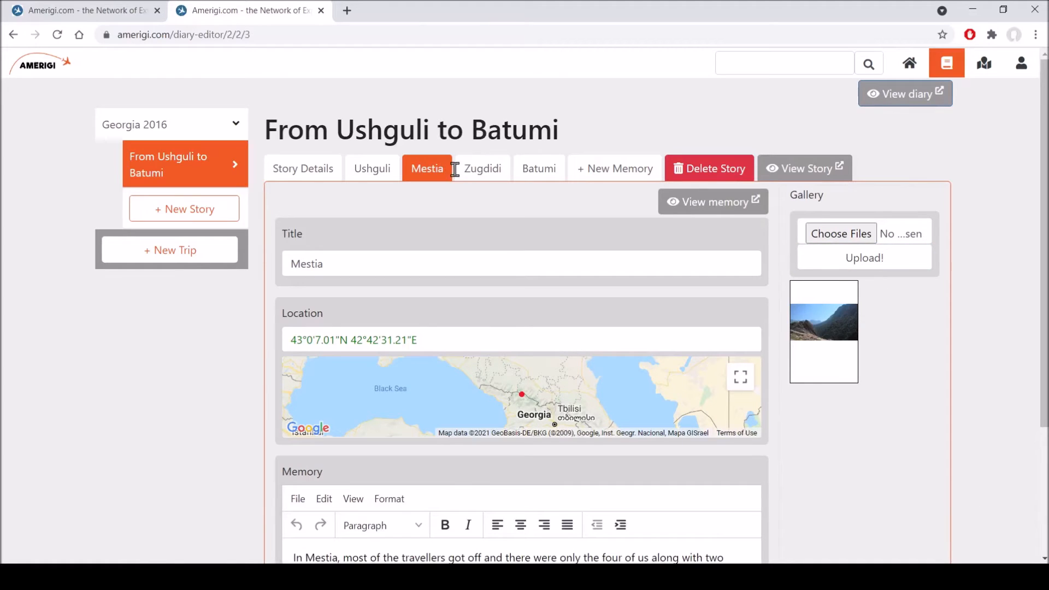
- Paste the prepared text beginning "We arrived in Zugdidi around 9.30pm" into the Zugdidi memory and update it
left_click(490, 177)
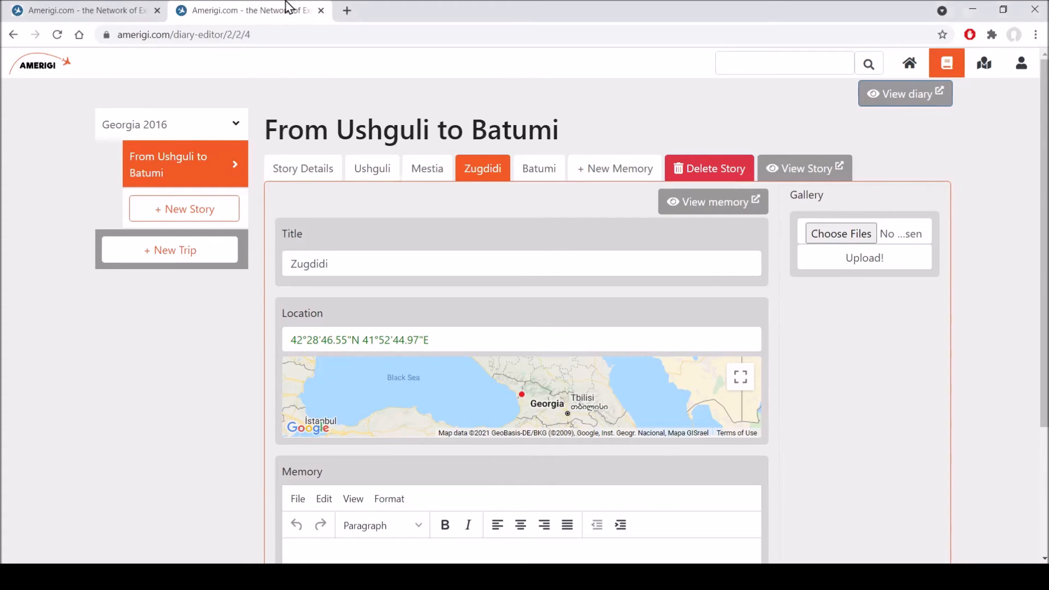
scroll(621, 344, "down", 4)
left_click(464, 377)
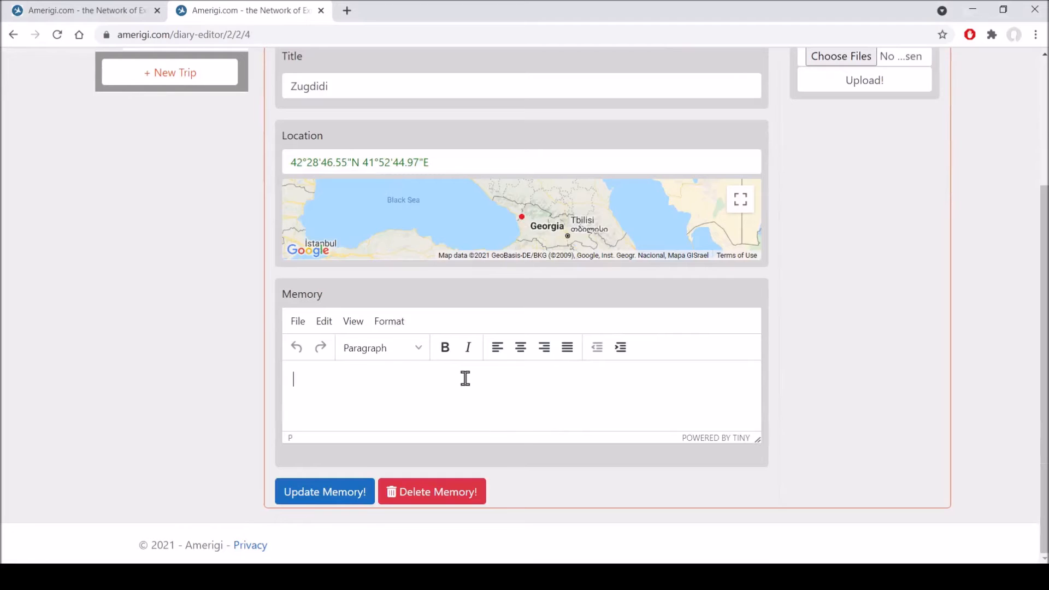
key("ctrl+v")
left_click(321, 495)
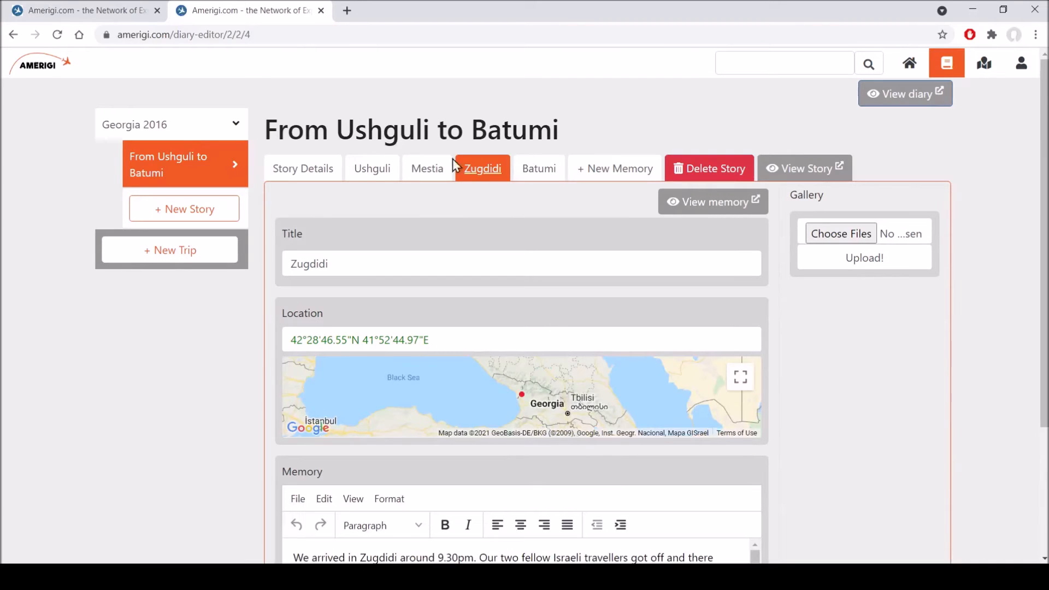
- Paste the prepared text beginning "The ride with the guy was daunting" into the Batumi memory and update it
left_click(528, 171)
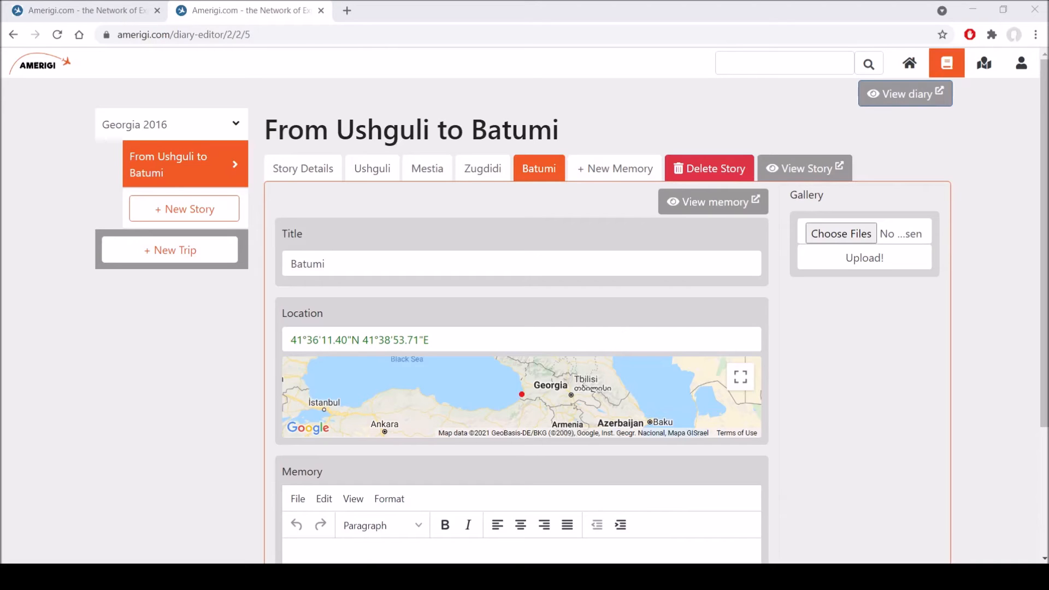
scroll(639, 409, "down", 3)
left_click(587, 405)
key("ctrl+v")
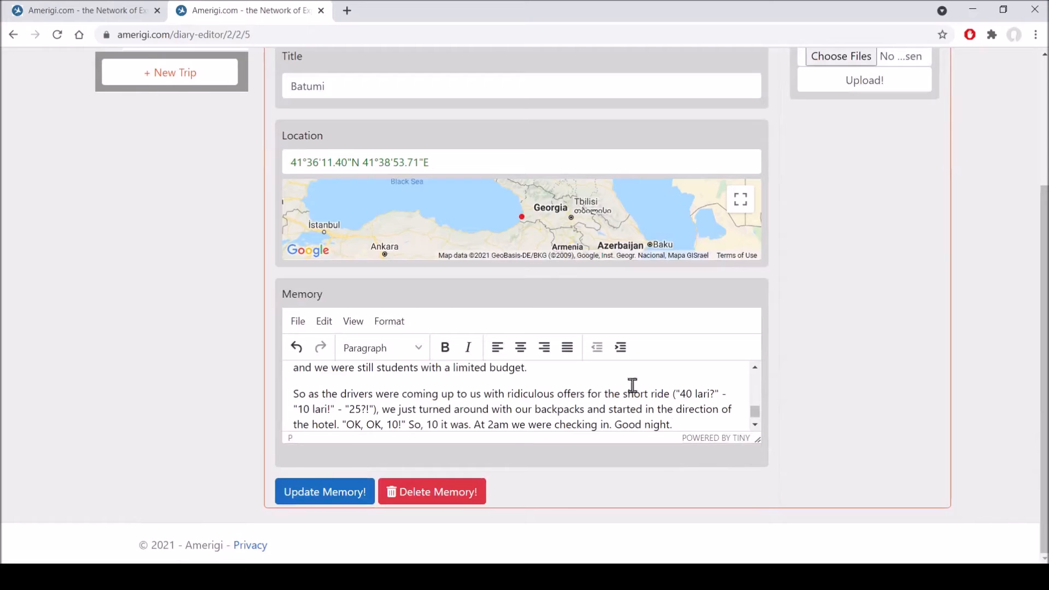
left_click(328, 492)
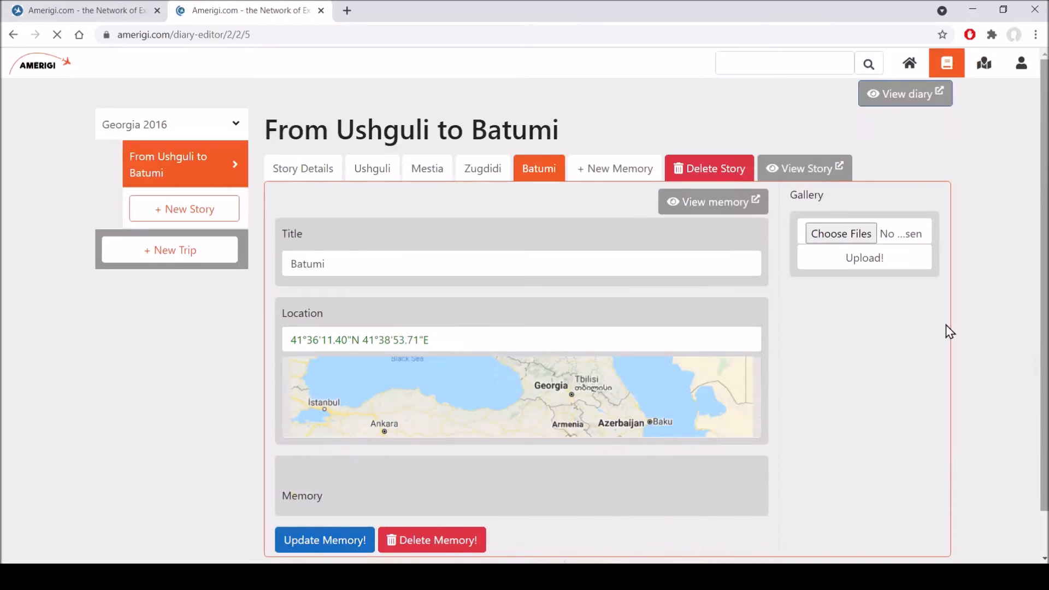
- Upload four photos, including the WHERE sign and the tower, to the Batumi memory's gallery and close the spare browser page
left_click(839, 235)
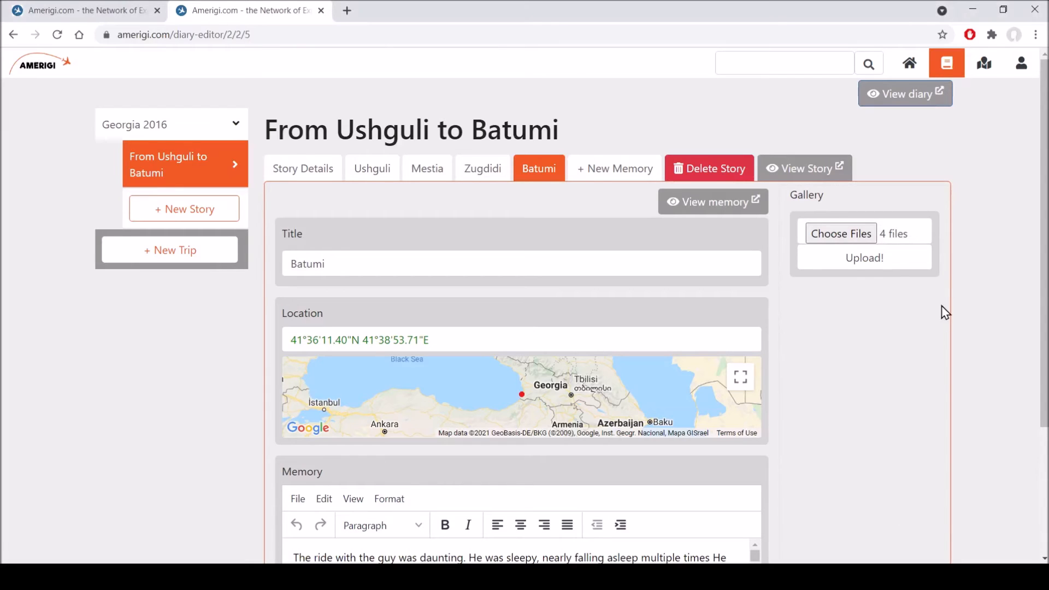
left_click(826, 259)
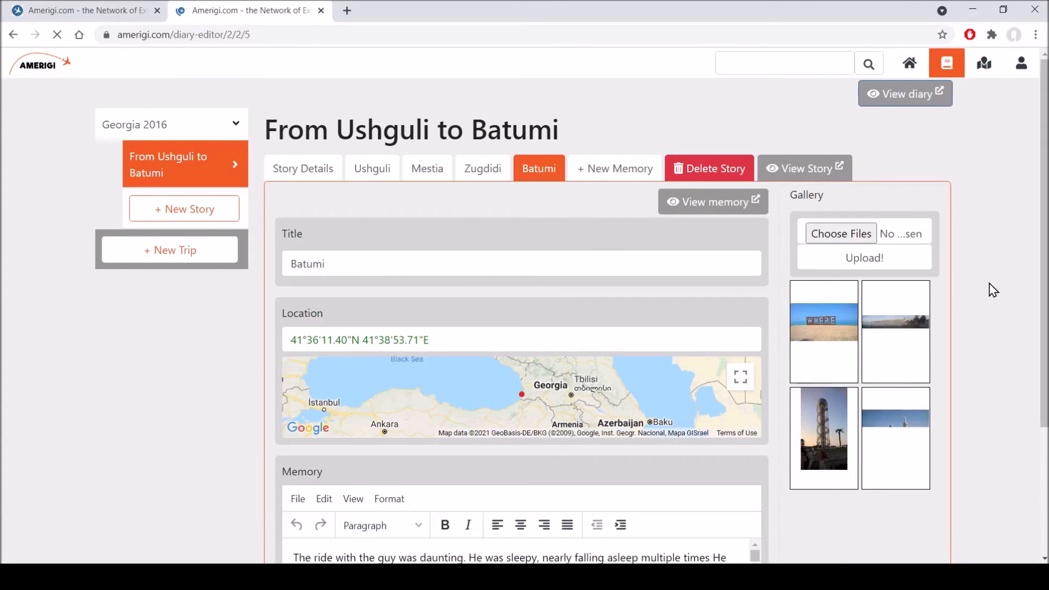
left_click(158, 10)
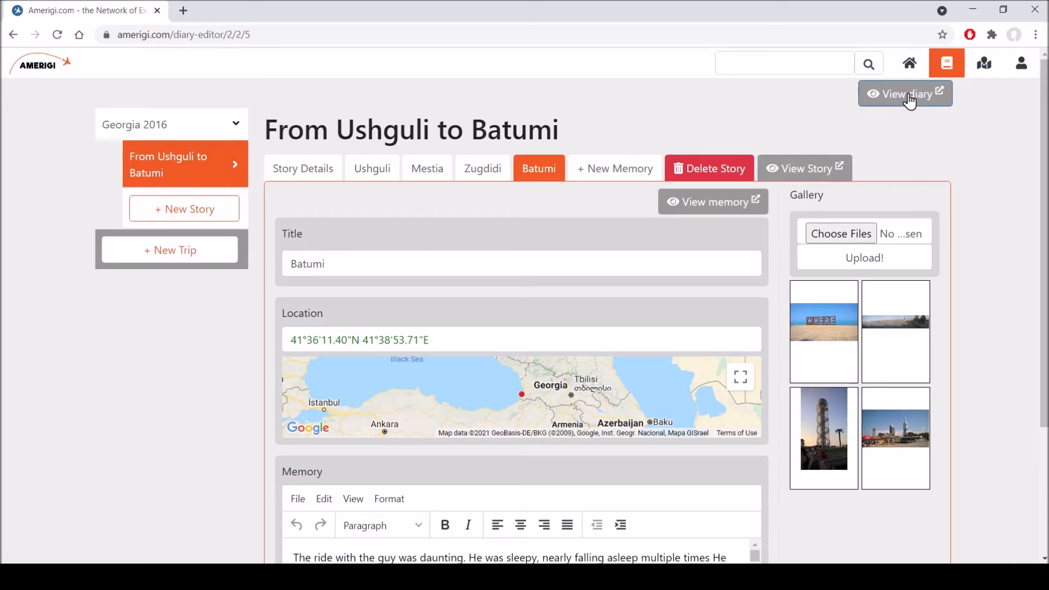
- Open the reader view of the Batumi memory and compare it with its editor page
left_click(703, 214)
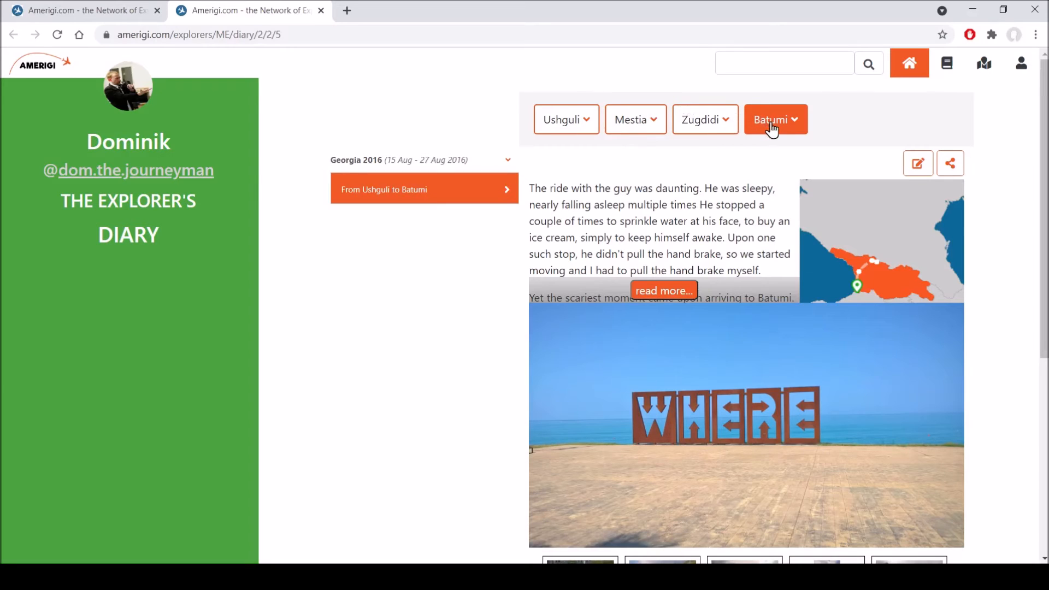
left_click(36, 12)
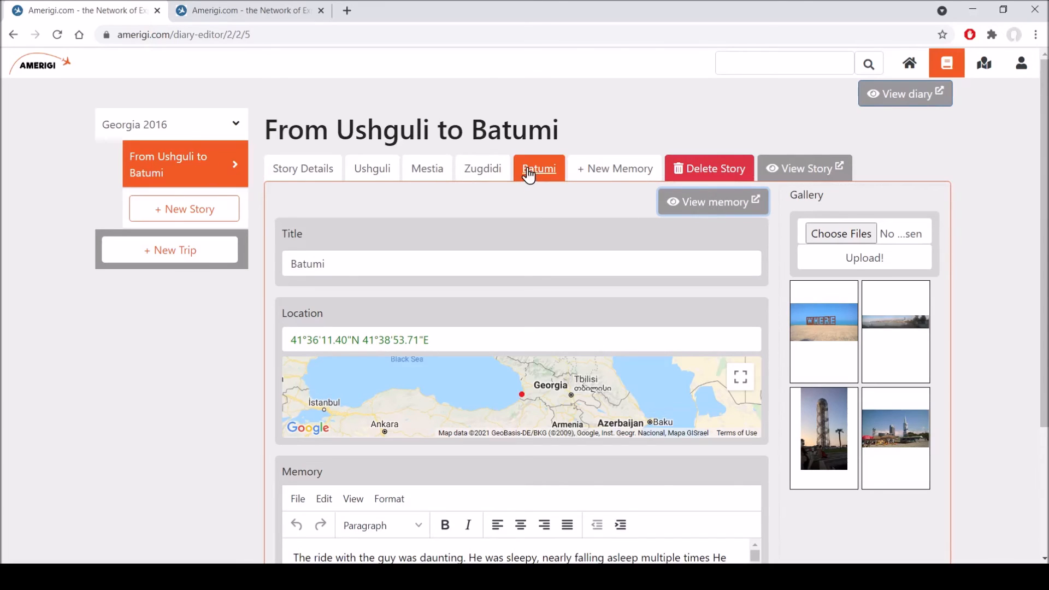
left_click(208, 15)
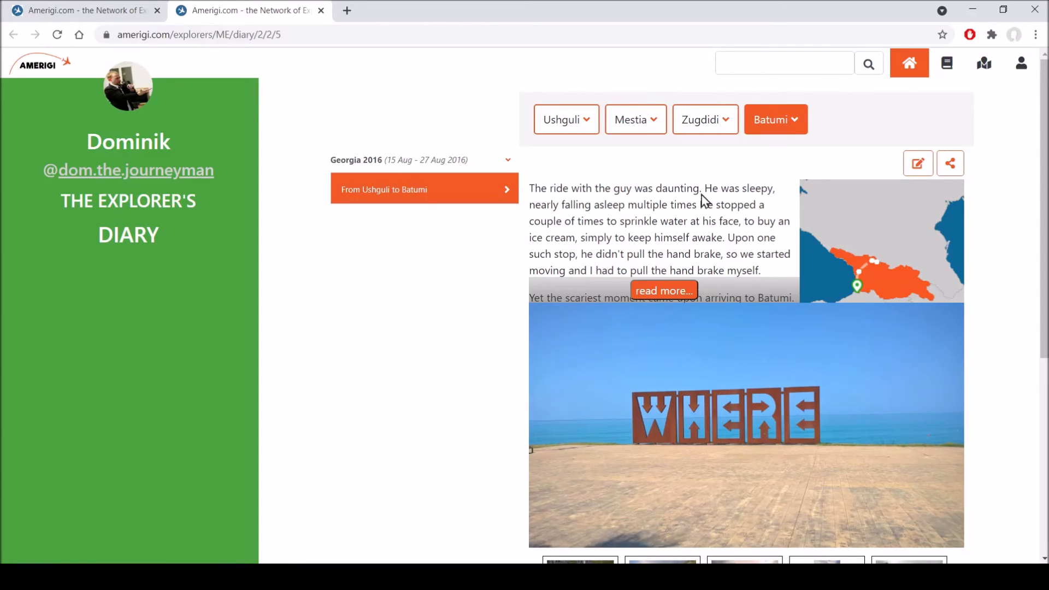
left_click(90, 16)
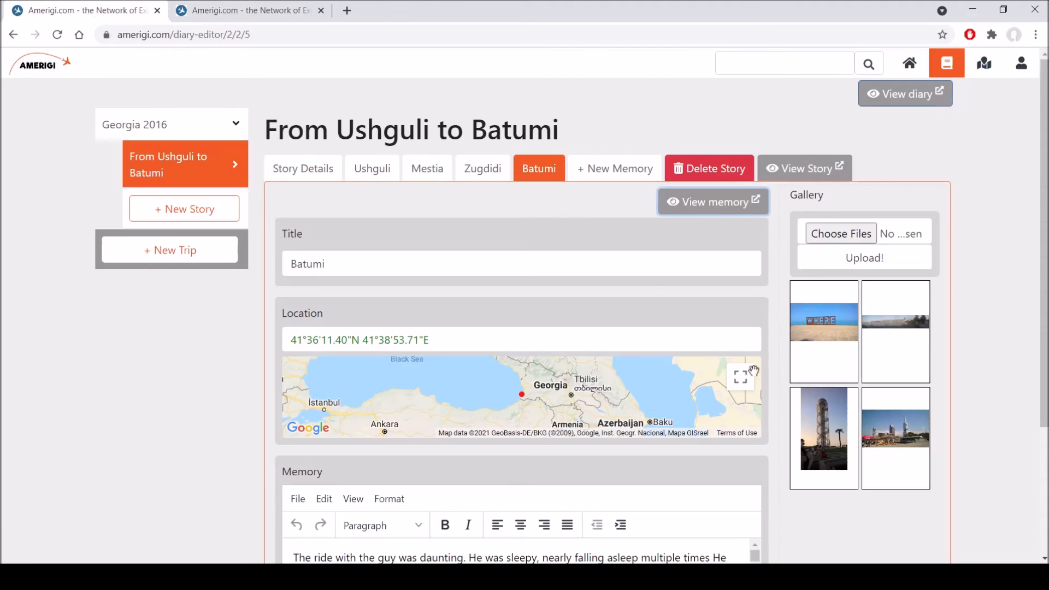
- Open the reader view of the Zugdidi memory from the story editor
left_click(473, 170)
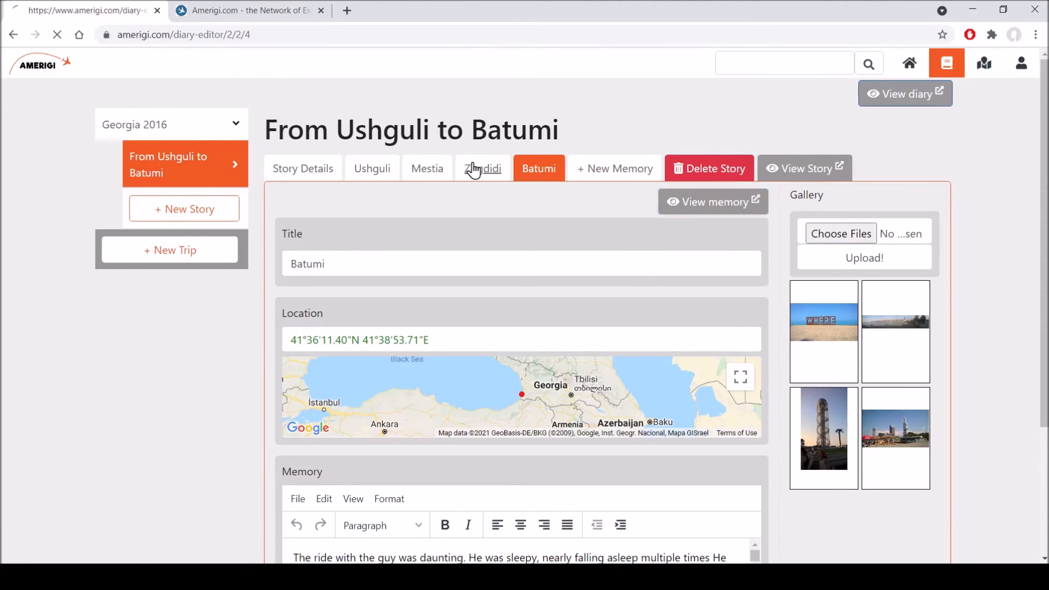
left_click(711, 209)
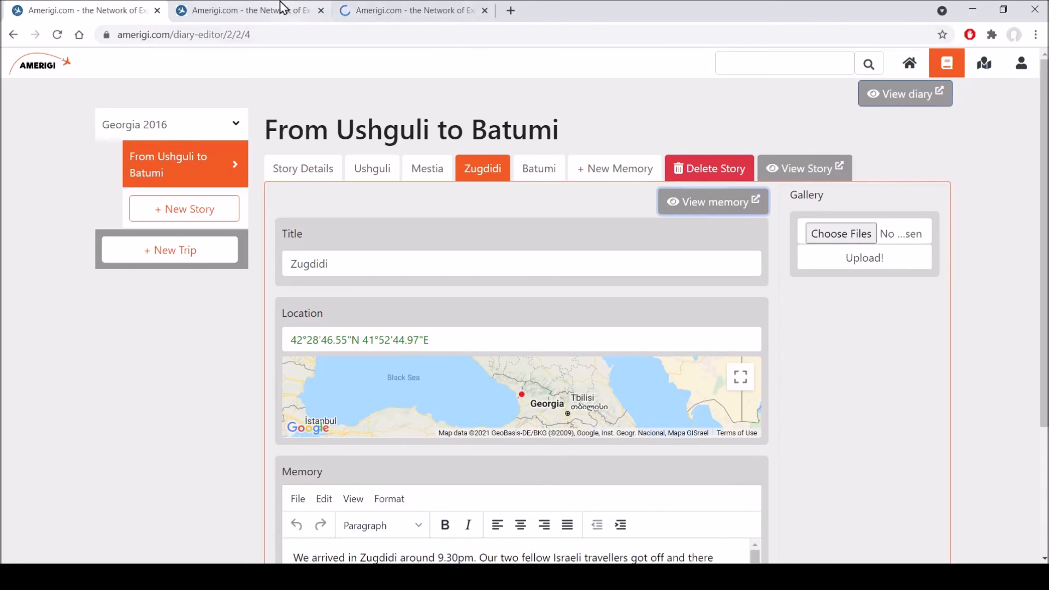
left_click(381, 12)
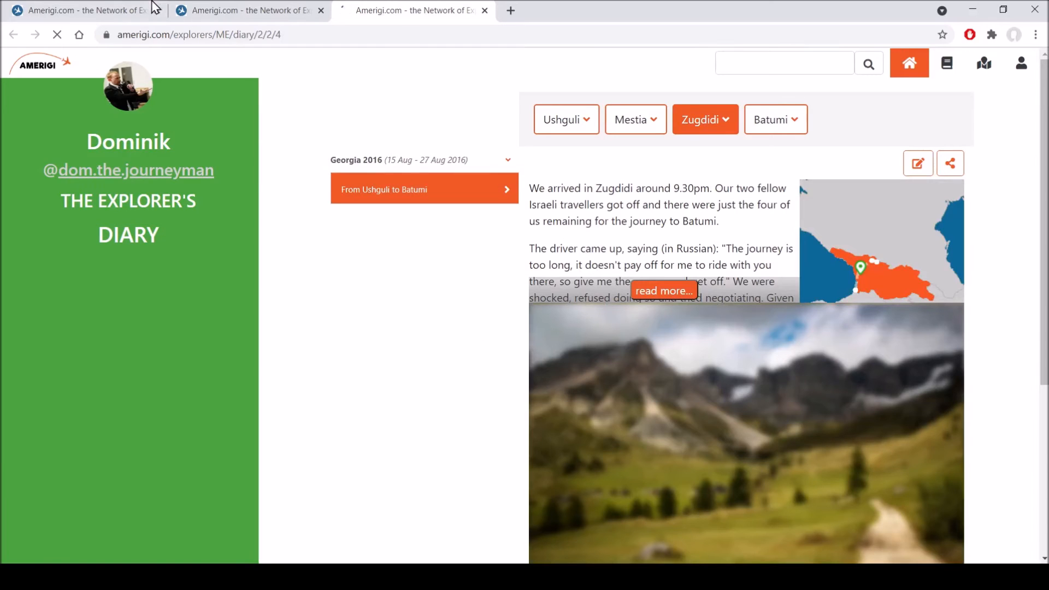
- Return to the Batumi memory's reader view, reload it and check the Zugdidi and Batumi entries
left_click(202, 17)
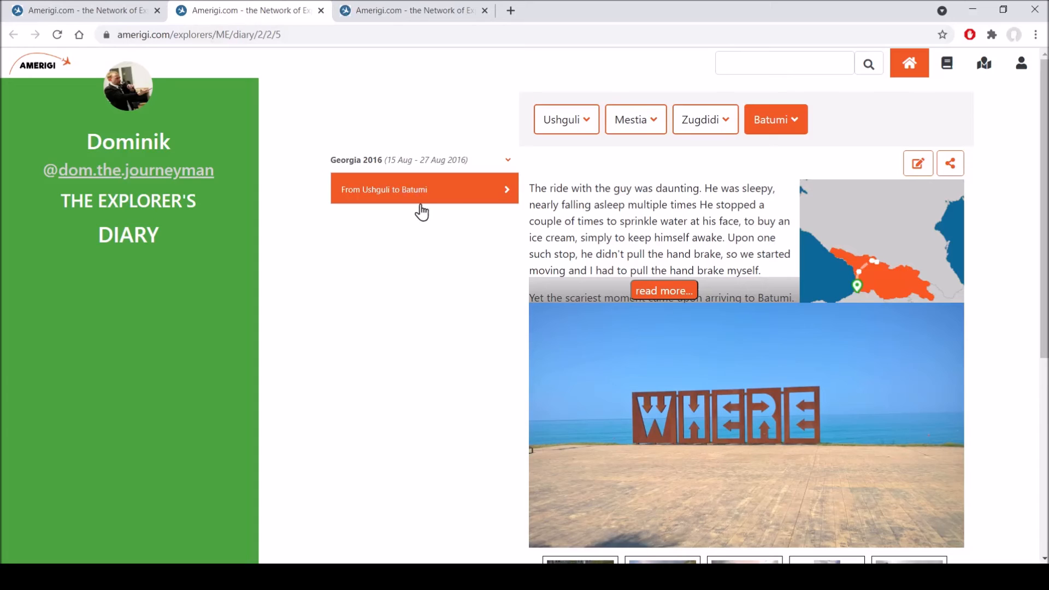
scroll(478, 232, "down", 6)
scroll(498, 245, "up", 6)
key("F5")
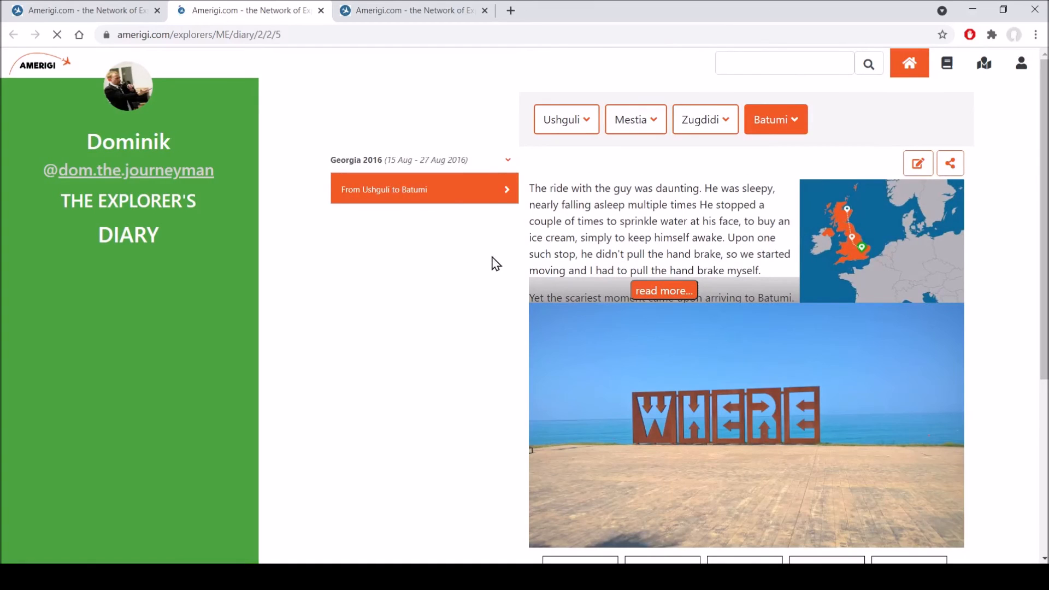
left_click(697, 120)
left_click(781, 123)
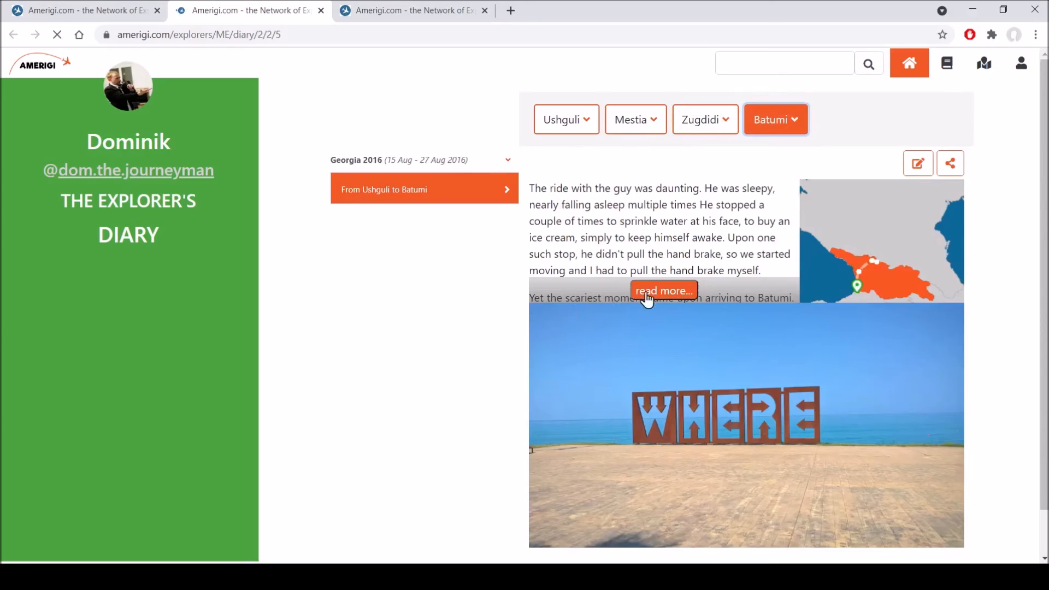
- Read the full text of the Batumi memory in its expanded view, then close it
left_click(669, 292)
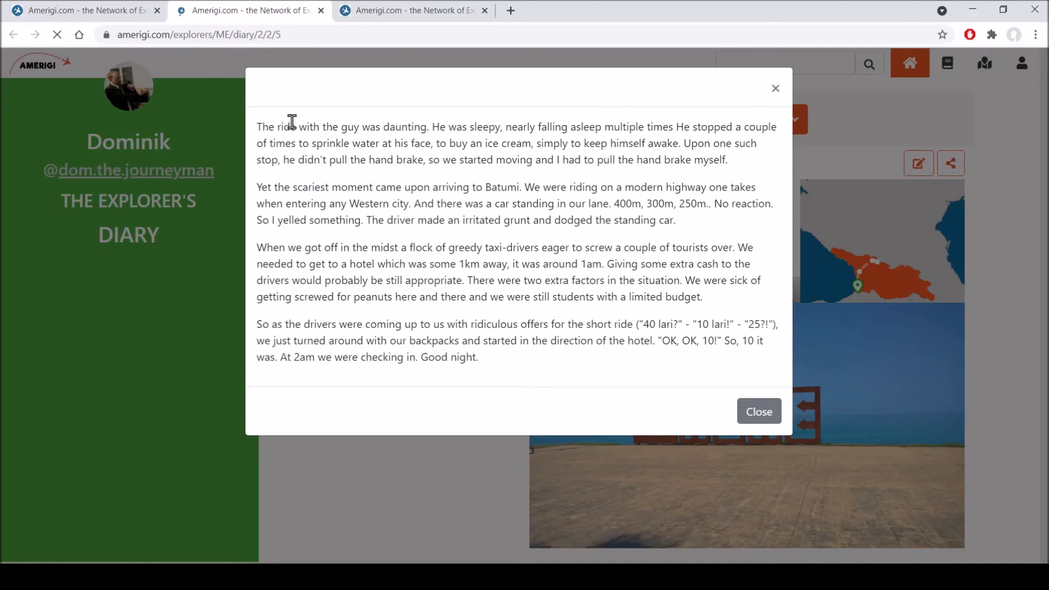
left_click(759, 412)
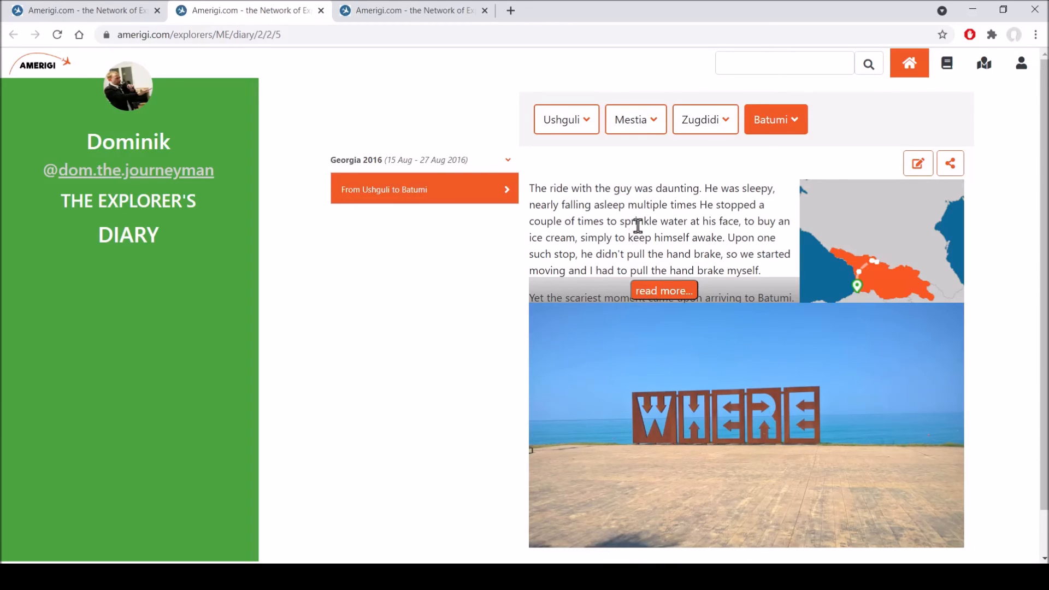
left_click(688, 299)
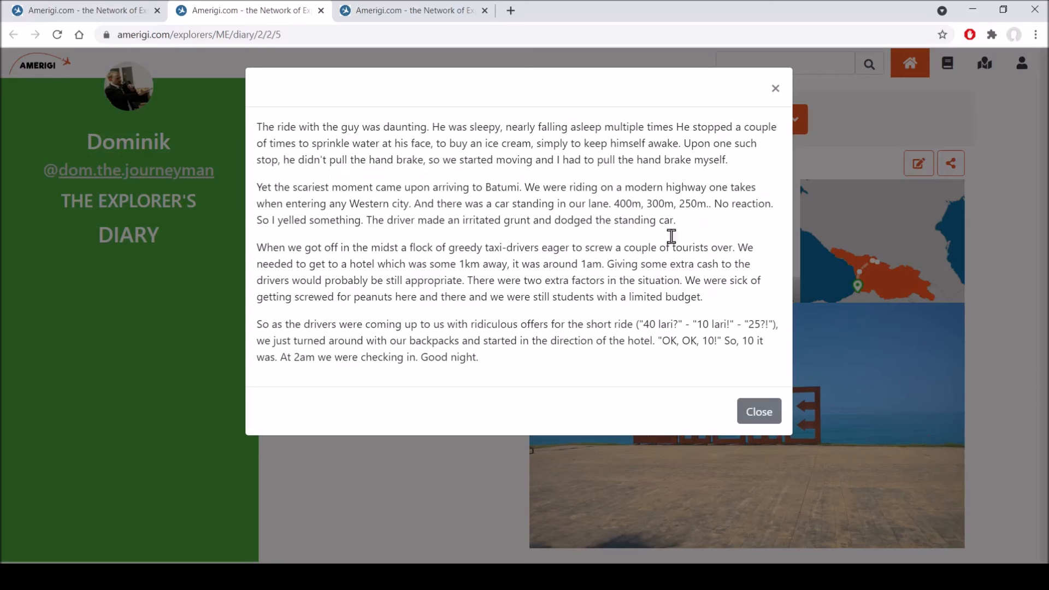
left_click(762, 415)
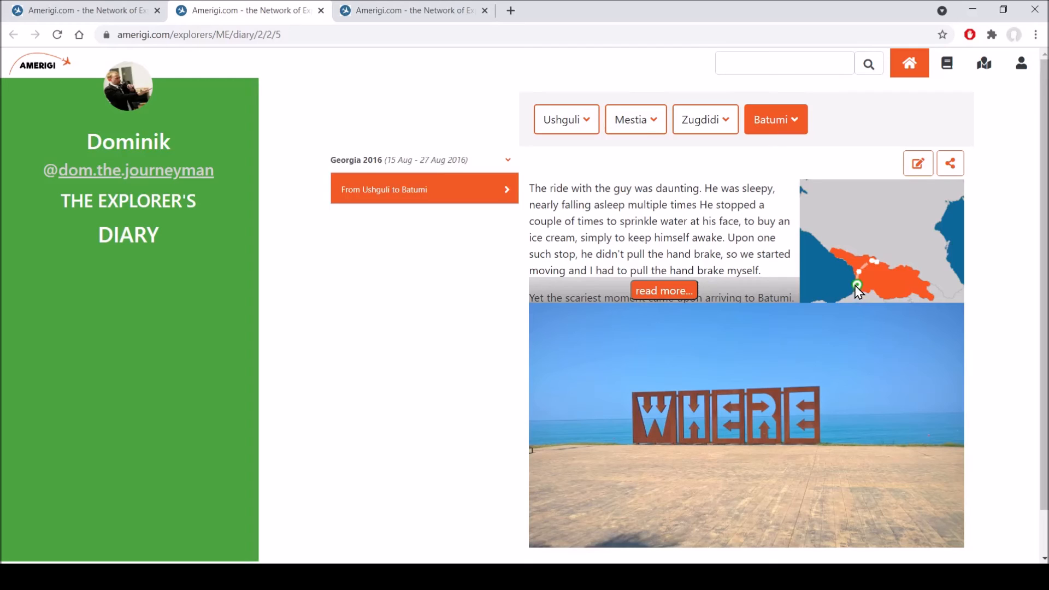
- Close the separate Zugdidi page and review the story's Zugdidi, Mestia, Ushguli and Batumi memories in the reader view
left_click(485, 10)
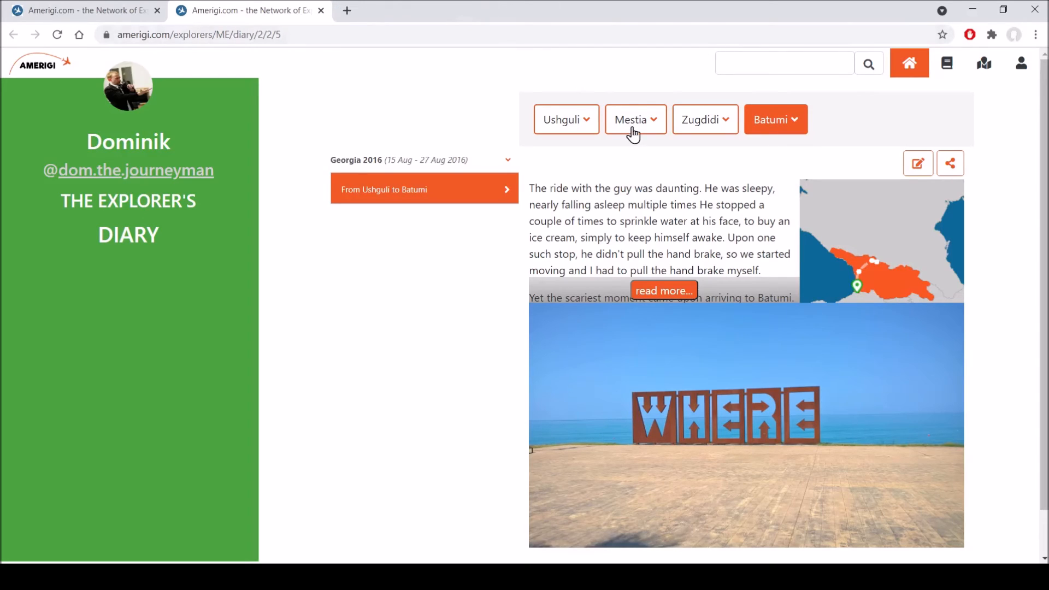
left_click(684, 126)
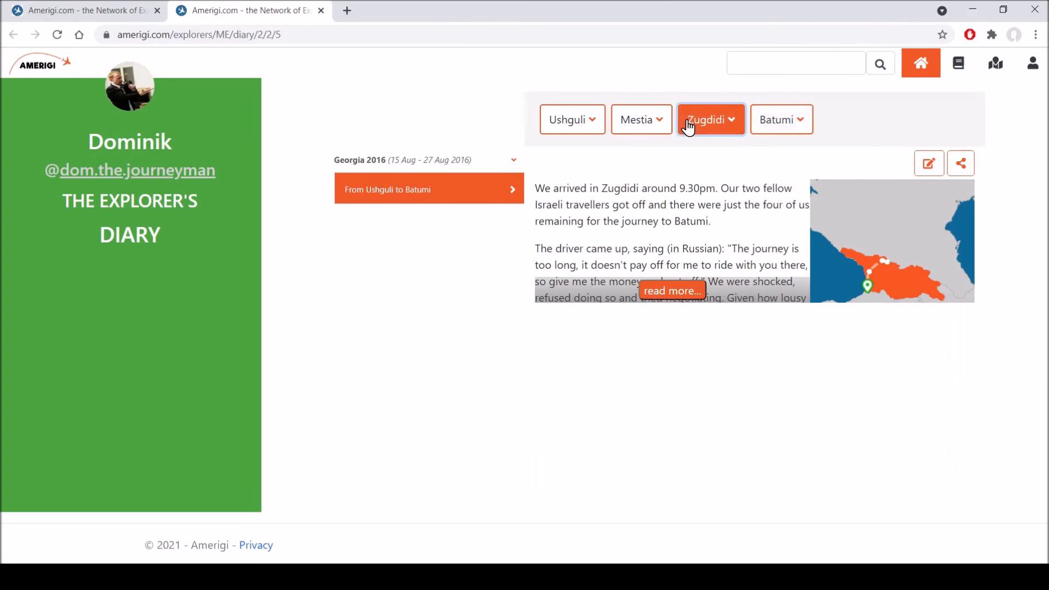
left_click(632, 124)
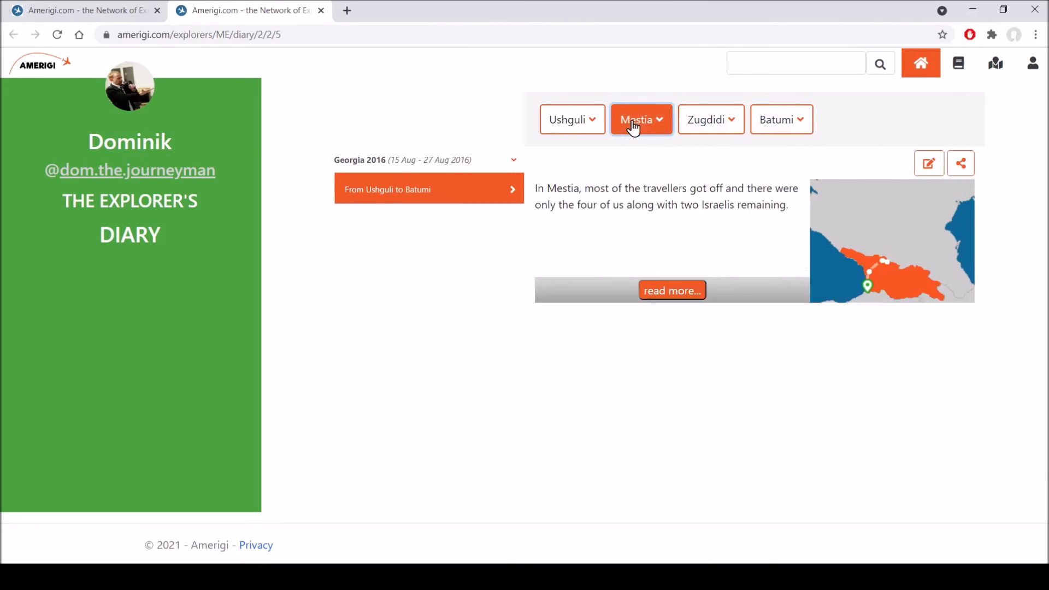
left_click(568, 128)
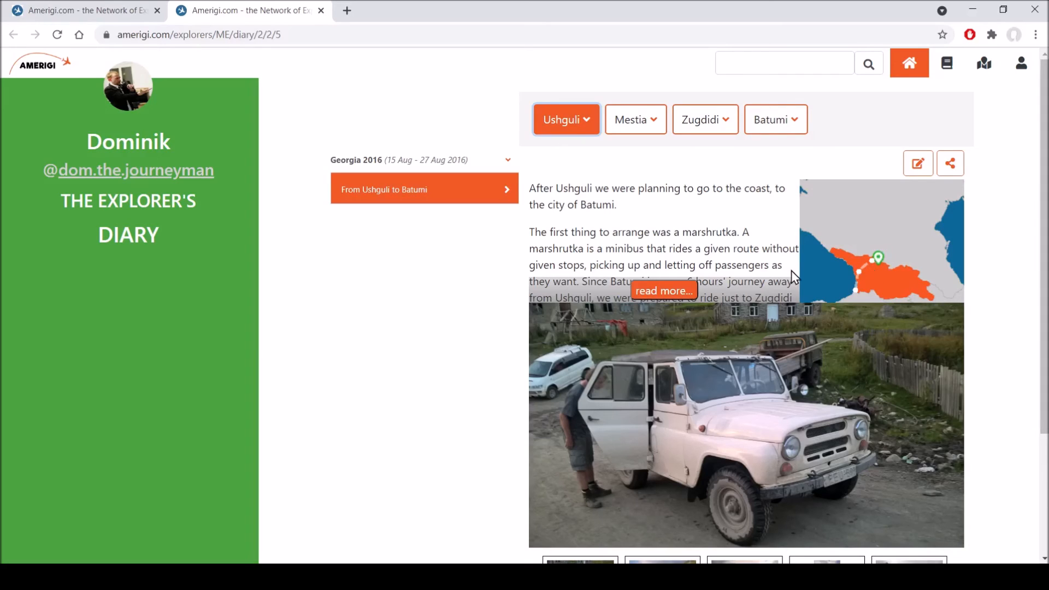
left_click(784, 118)
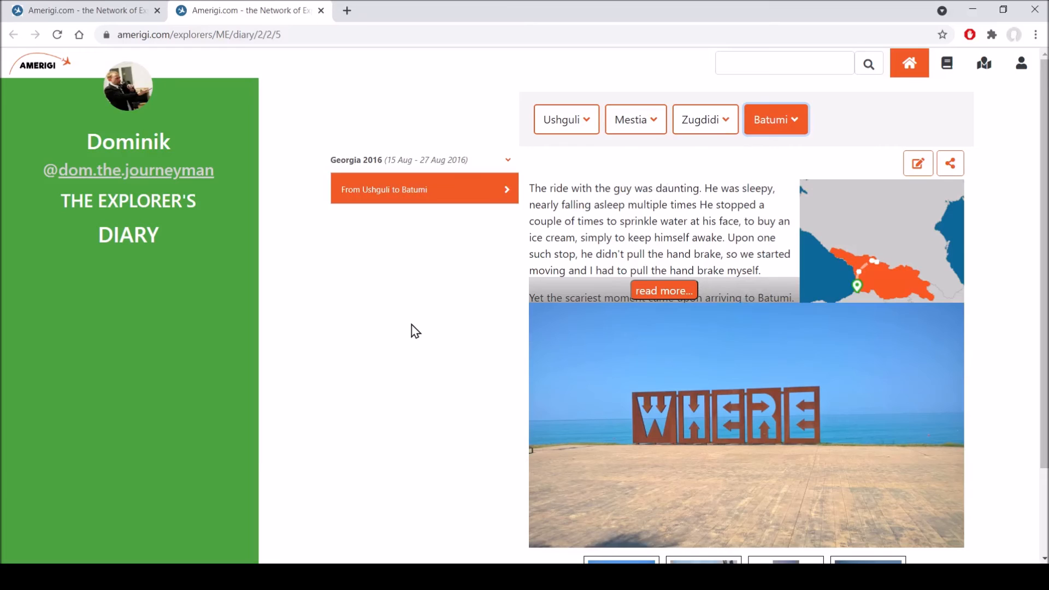
- Examine the Batumi memory's photo gallery and enlarge the waterfront panorama
scroll(433, 318, "down", 2)
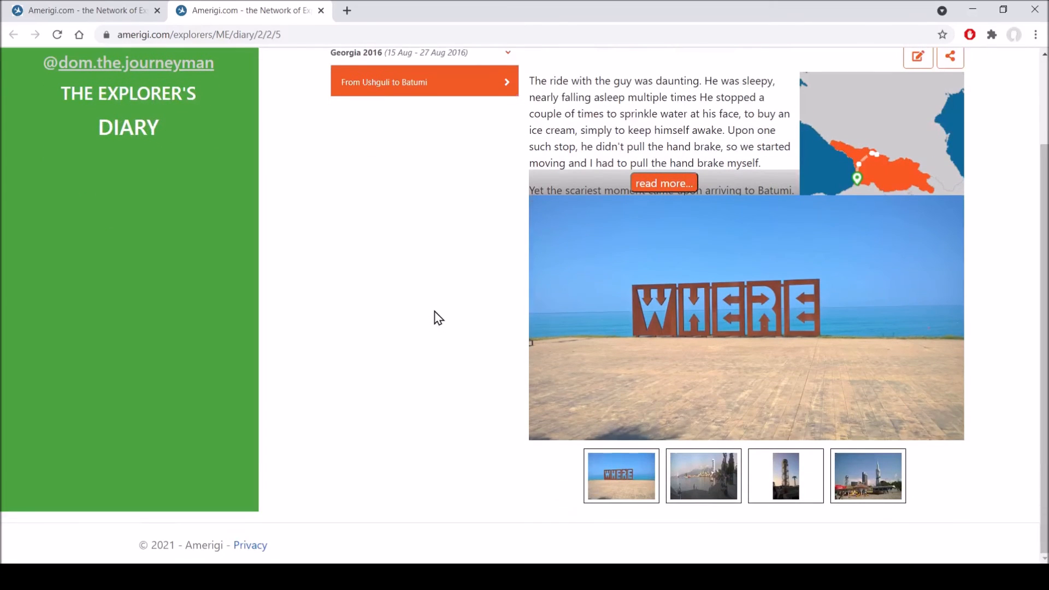
scroll(440, 316, "up", 2)
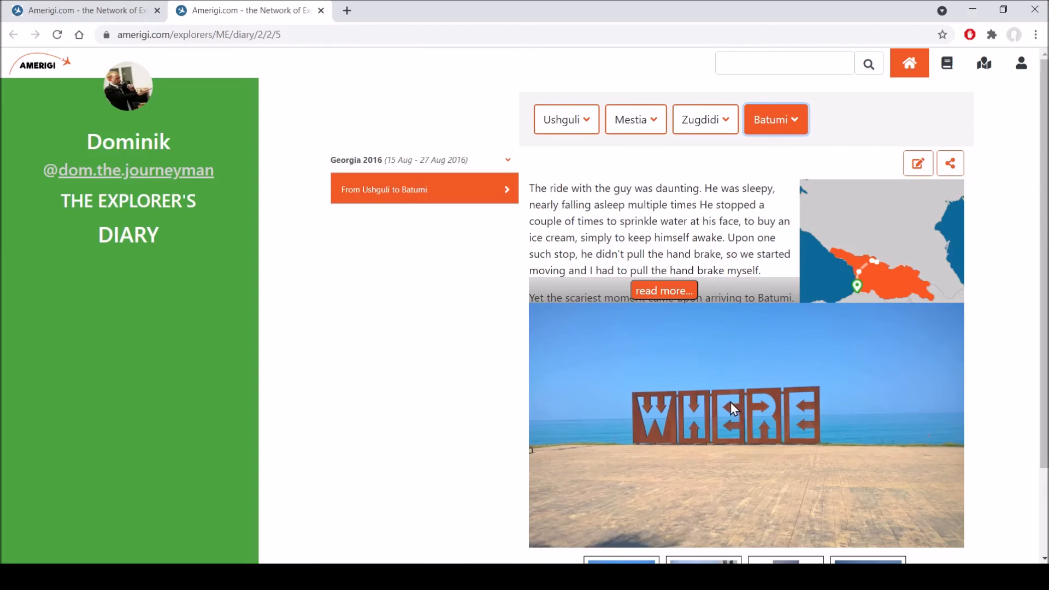
scroll(737, 394, "down", 2)
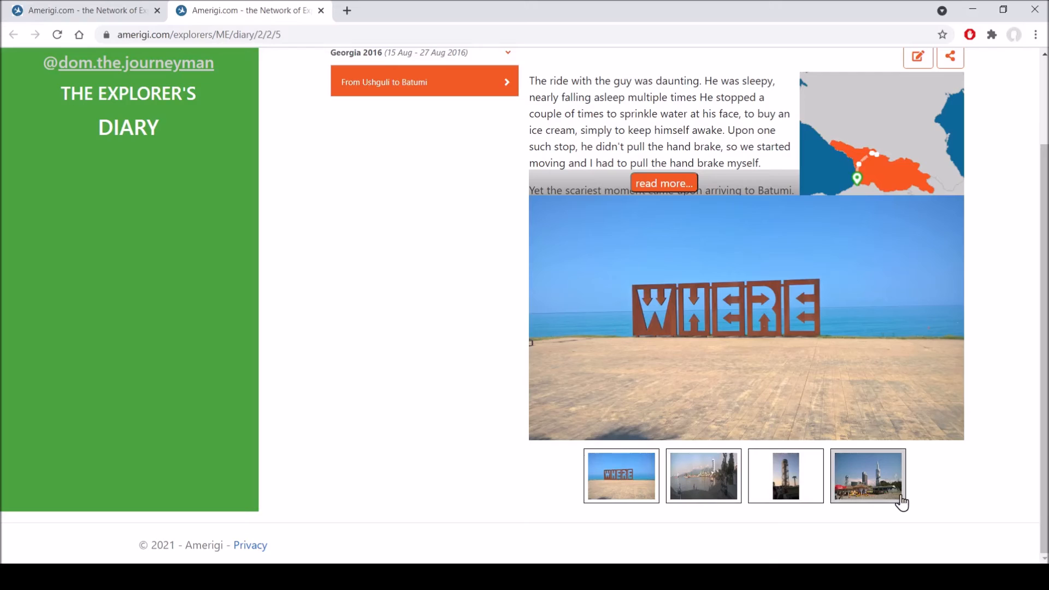
left_click(693, 495)
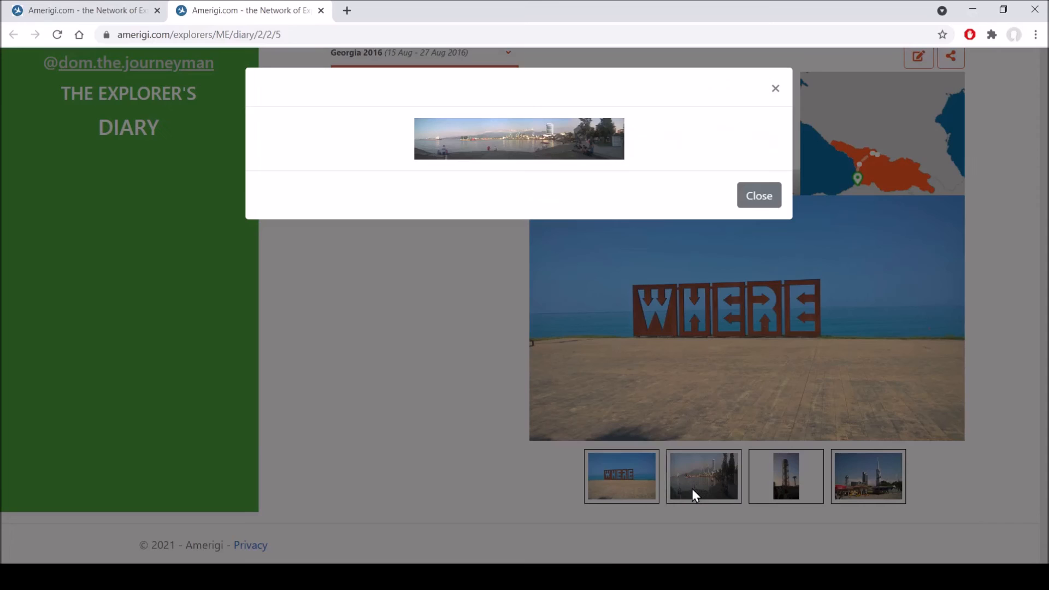
- Close the waterfront panorama, enlarge the tower photo in the Batumi gallery, and return to the memory
left_click(780, 92)
left_click(814, 481)
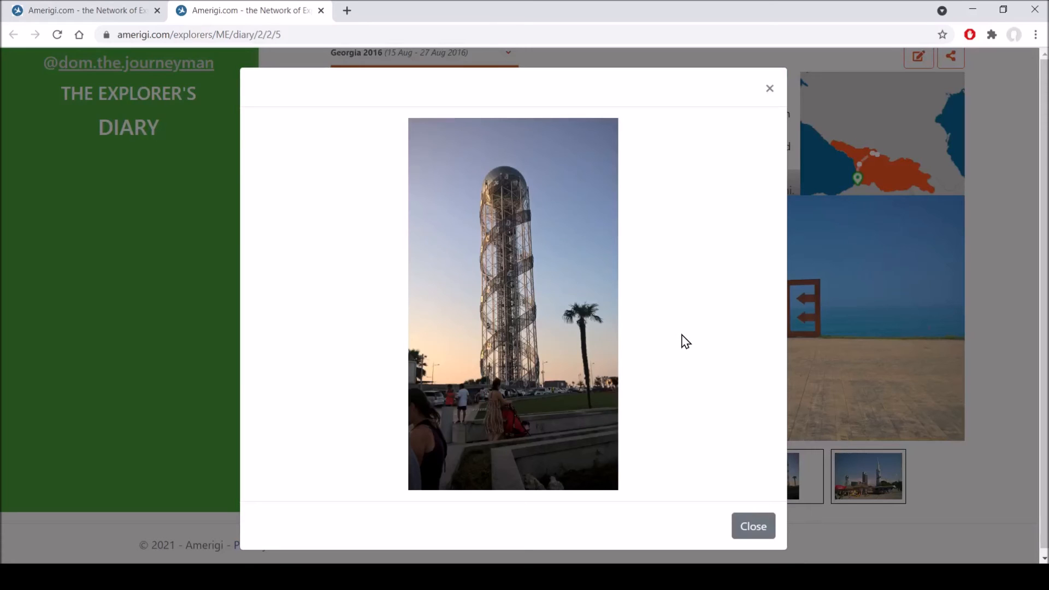
left_click(754, 526)
scroll(431, 253, "up", 2)
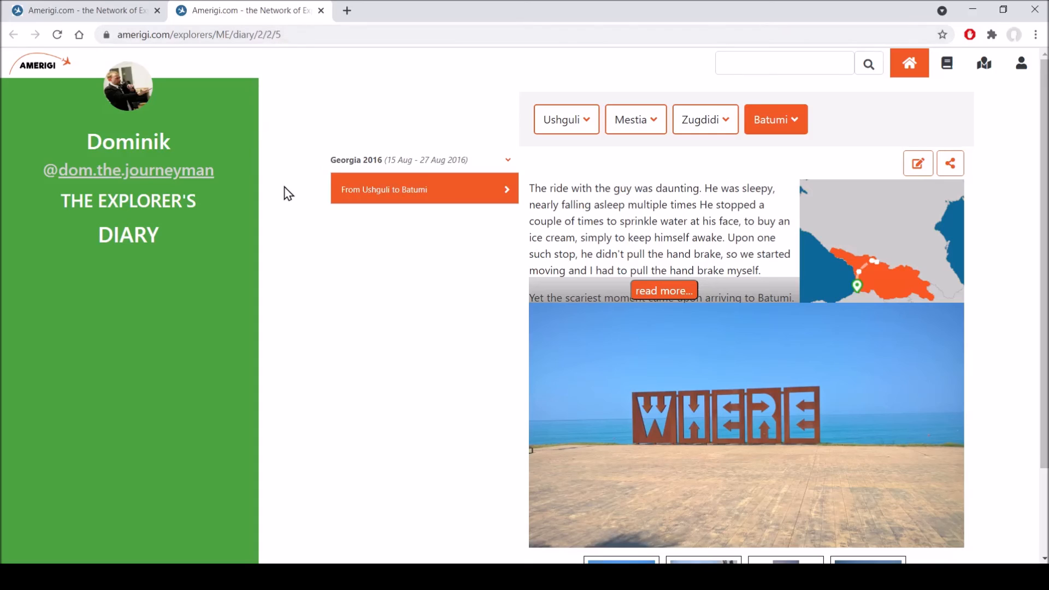
- Open the explorer's profile page and review the personal details, world map, newest story and last trip
left_click(191, 176)
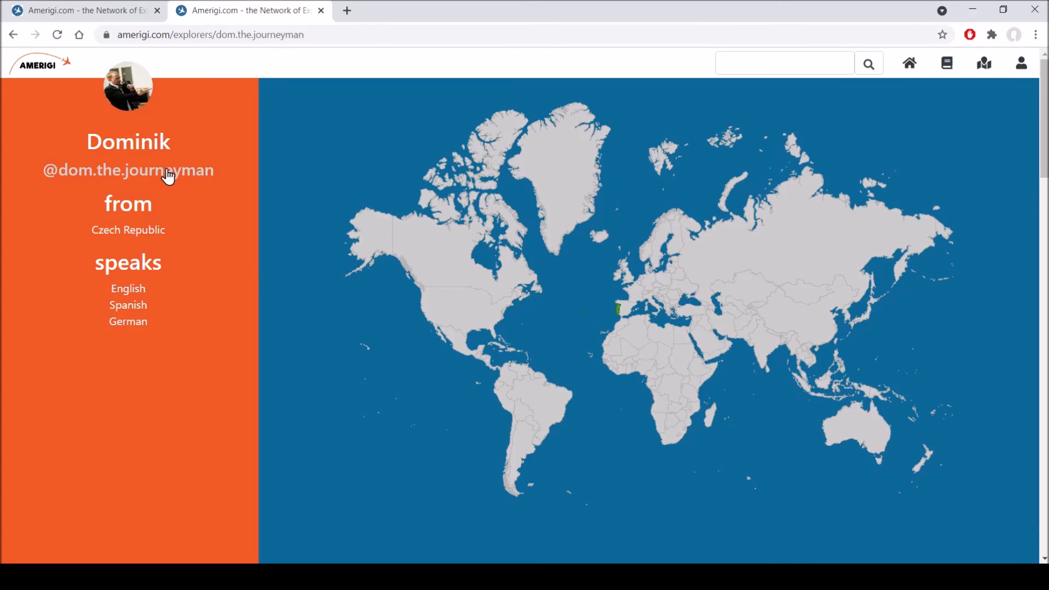
scroll(172, 181, "down", 4)
scroll(173, 183, "down", 15)
scroll(175, 185, "up", 8)
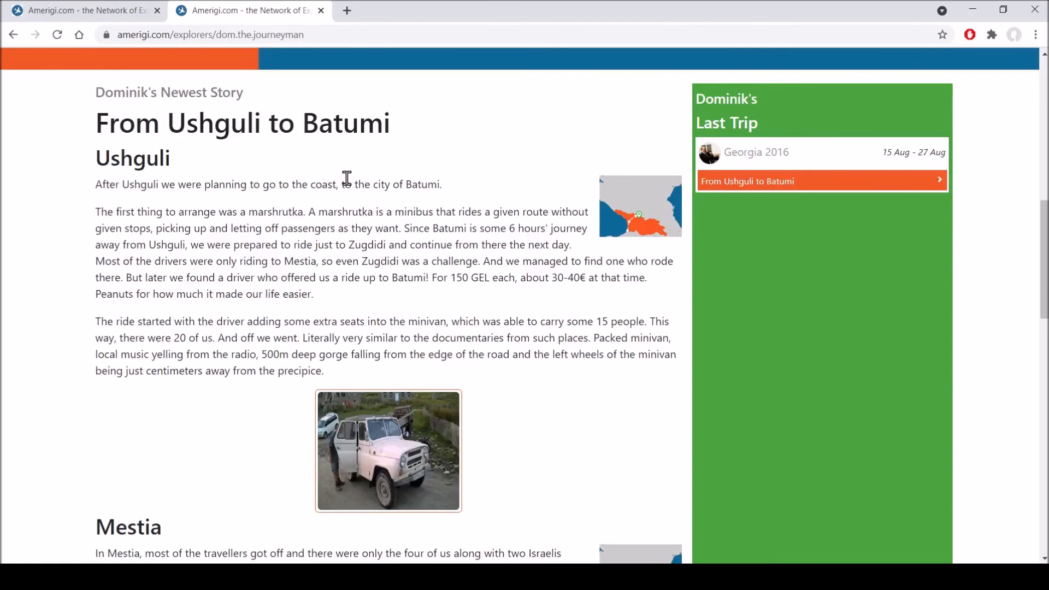
scroll(462, 202, "up", 10)
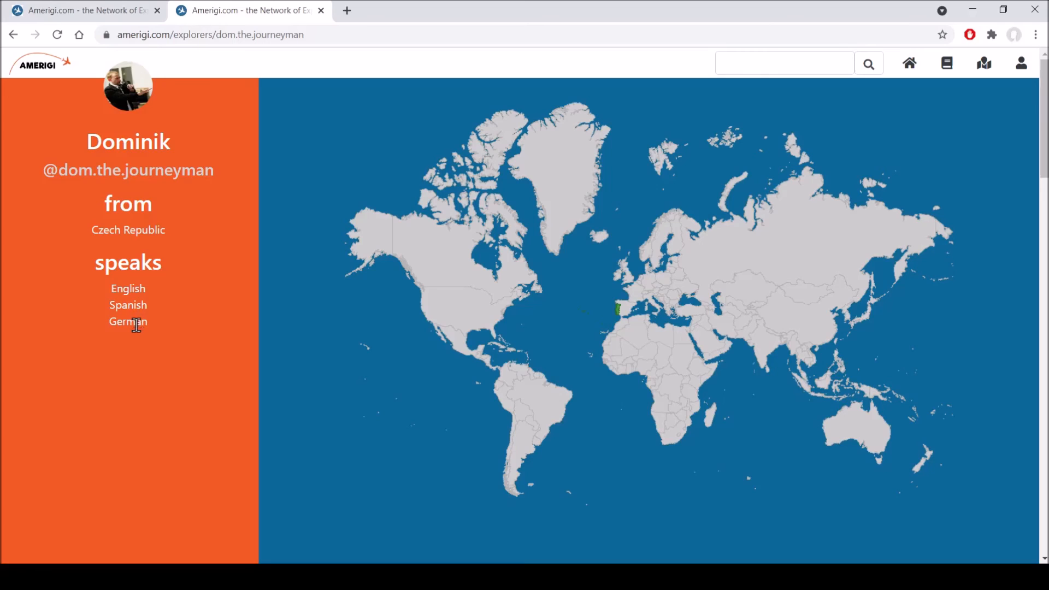
scroll(136, 325, "down", 5)
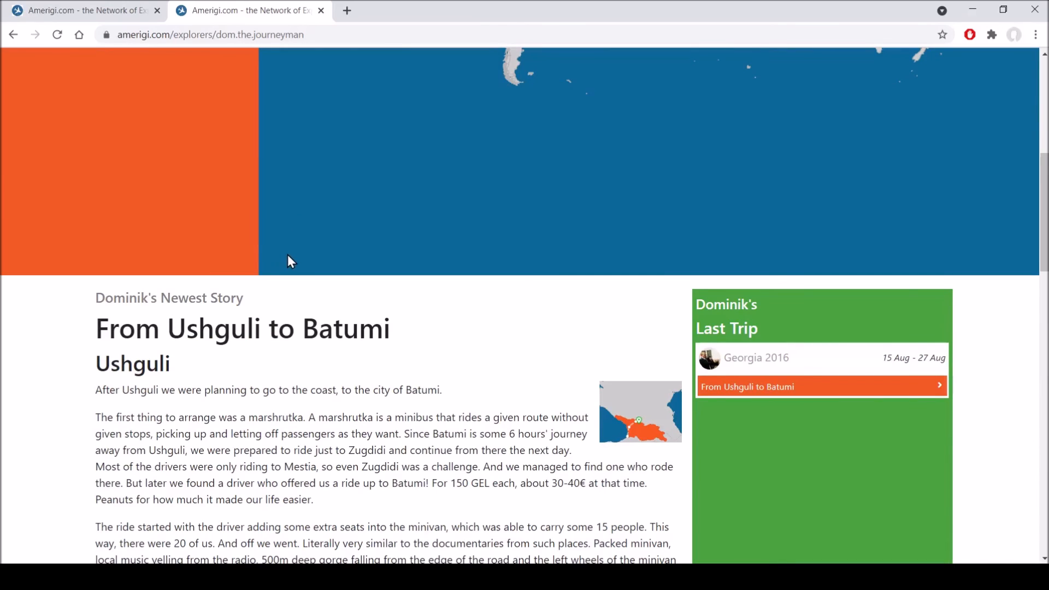
scroll(295, 250, "down", 4)
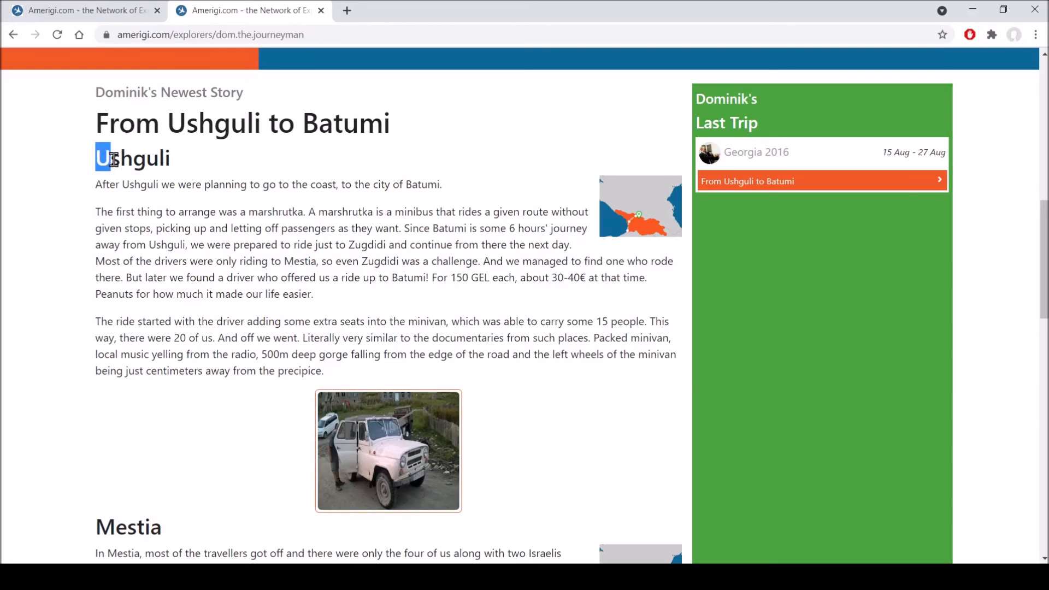
- Highlight the Ushguli and Mestia sections of the newest story in turn, clear the highlighting and return to the story's title
left_click(515, 212)
left_click_drag(93, 160, 616, 450)
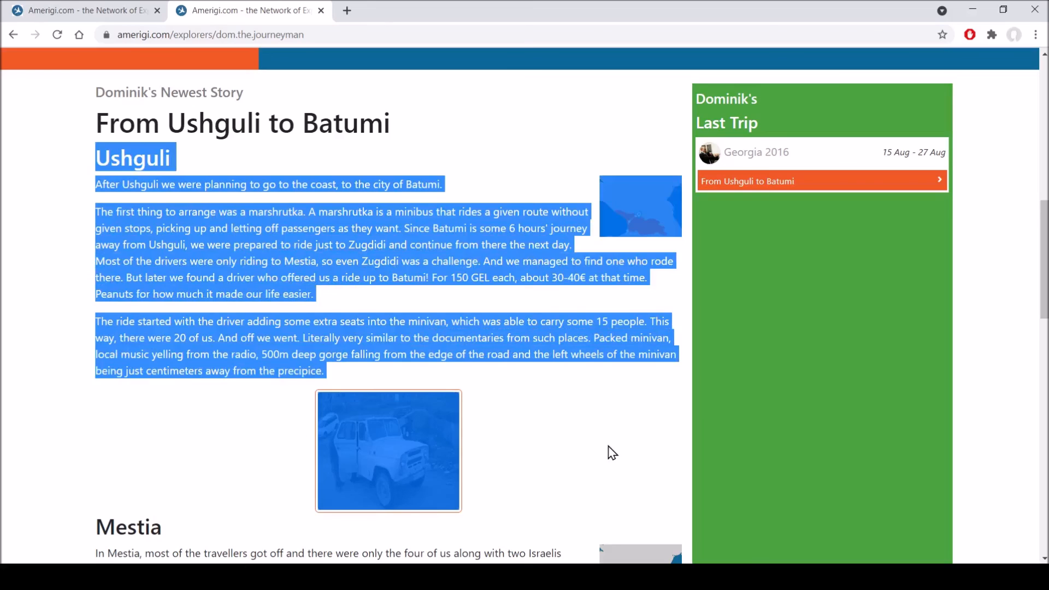
left_click(606, 451)
scroll(568, 434, "down", 6)
left_click_drag(97, 103, 585, 252)
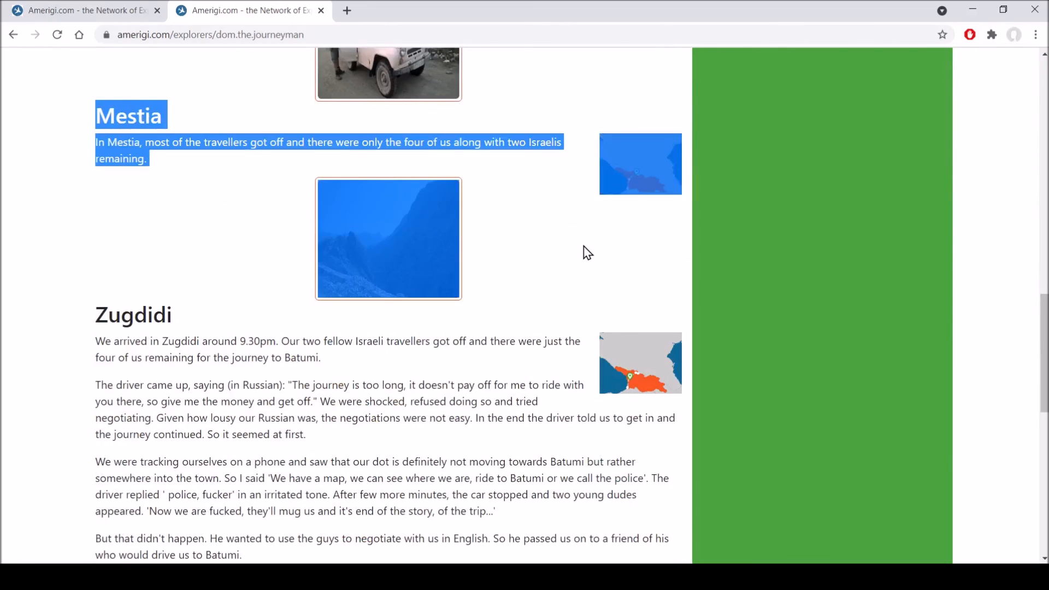
left_click(586, 253)
scroll(585, 250, "up", 8)
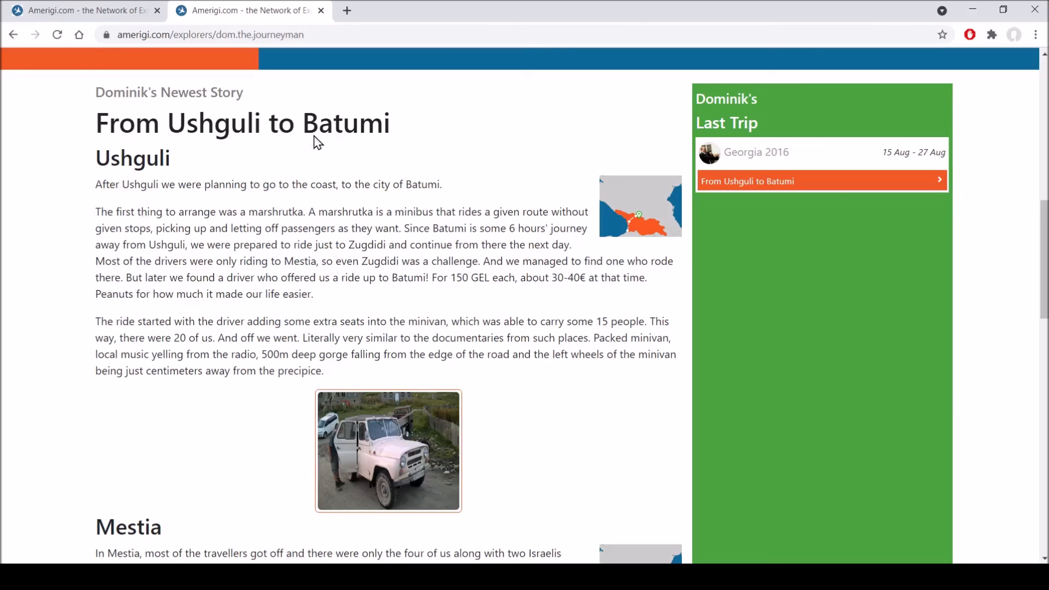
- Highlight the profile page's web address to examine the public profile link
left_click(350, 37)
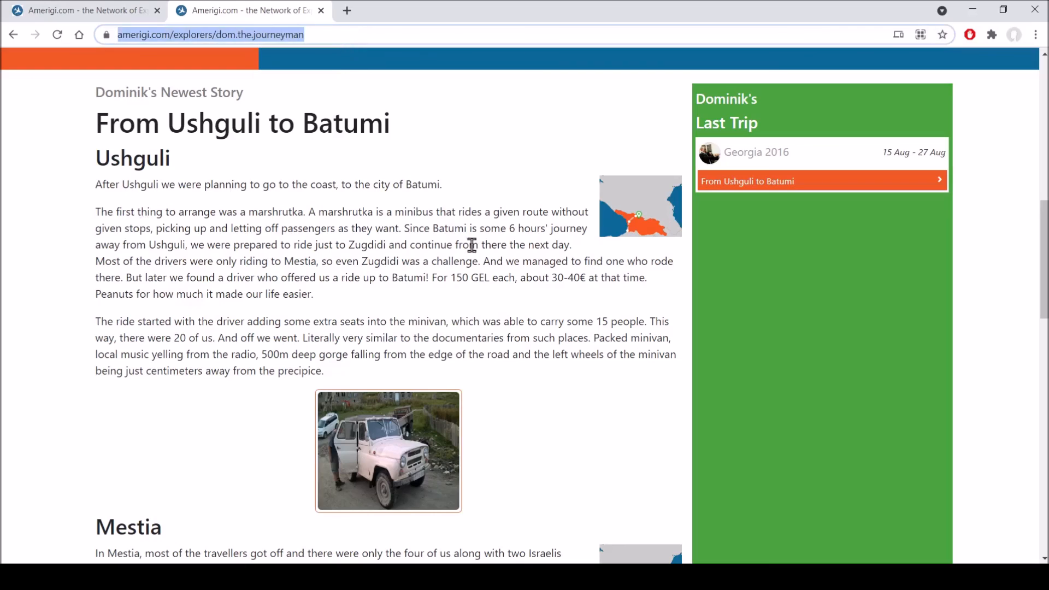
left_click(556, 323)
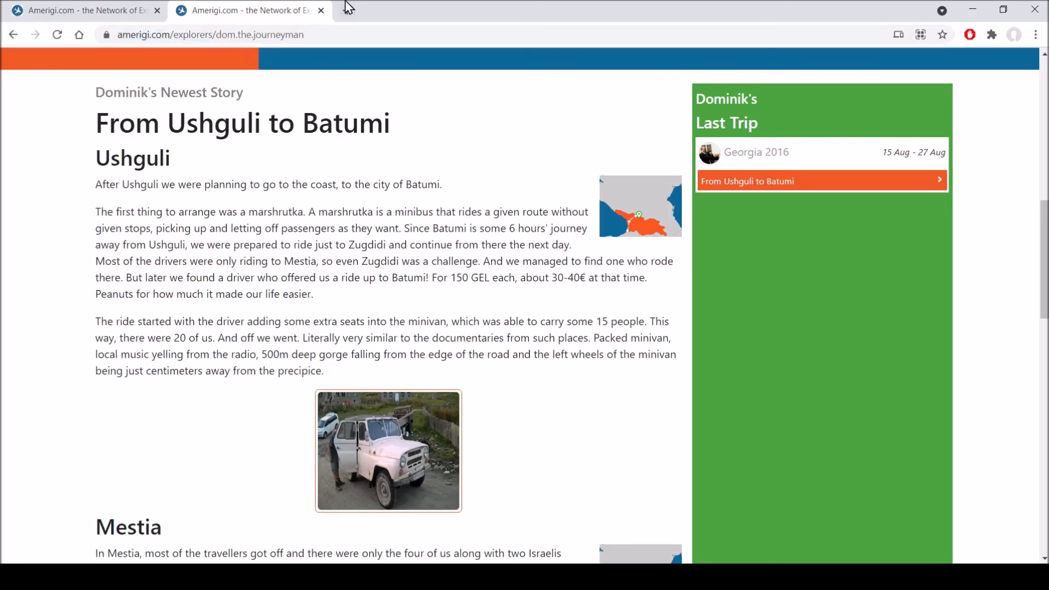
left_click(345, 35)
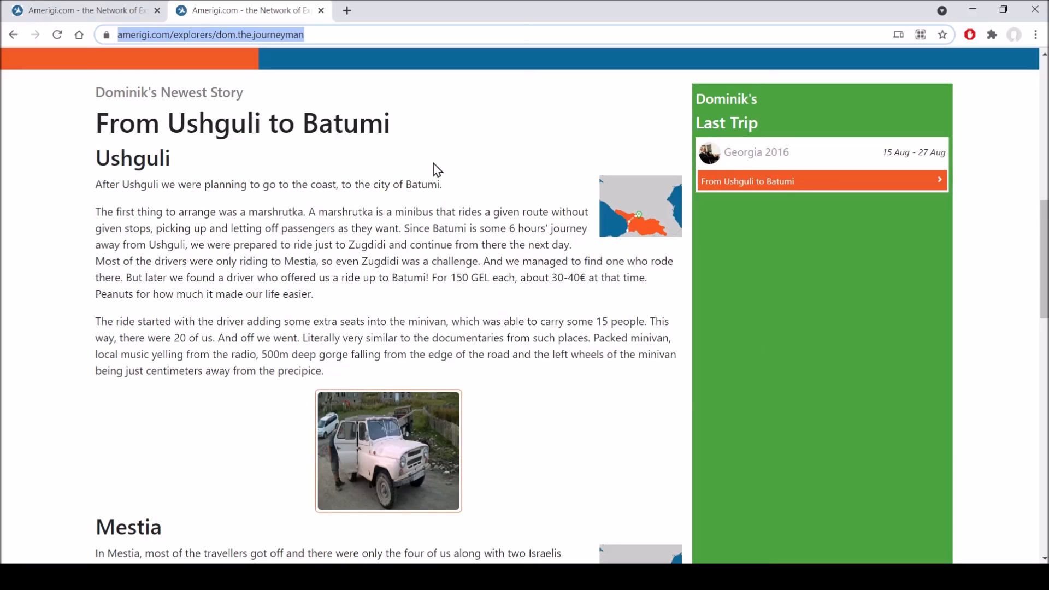
- Open the story "From Ushguli to Batumi" from the last trip on the profile and examine its web address
left_click(769, 182)
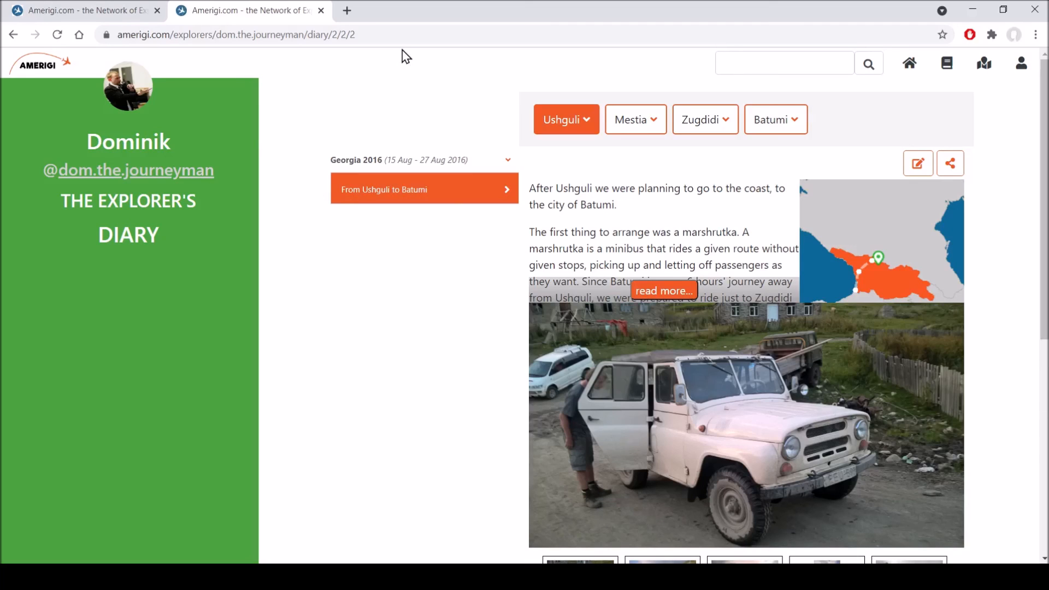
left_click(403, 32)
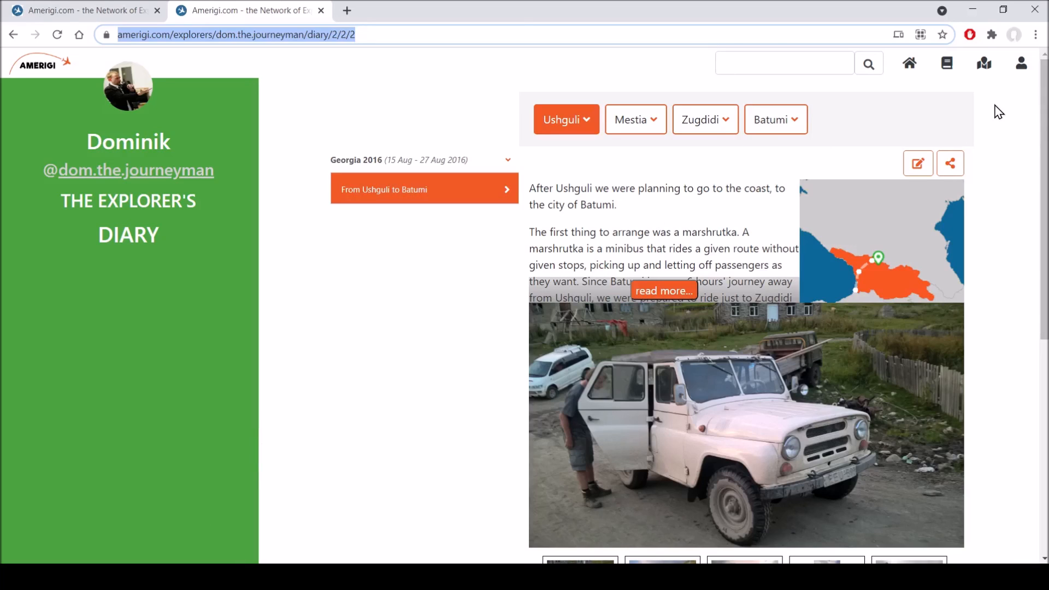
left_click(1011, 128)
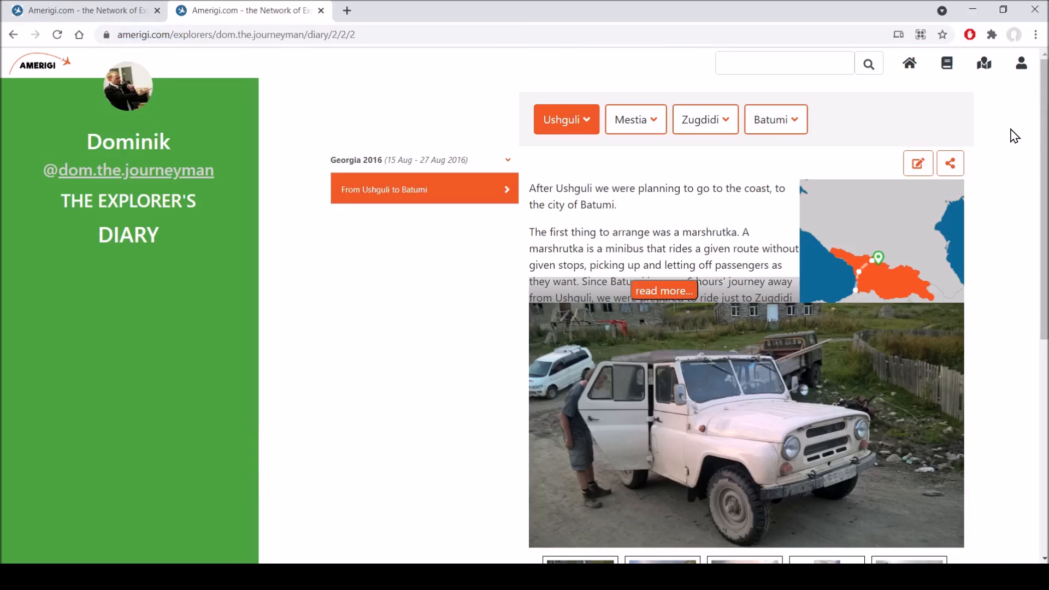
- Copy the share link of the Ushguli memory and open it in a new browser tab
left_click(952, 167)
left_click(347, 10)
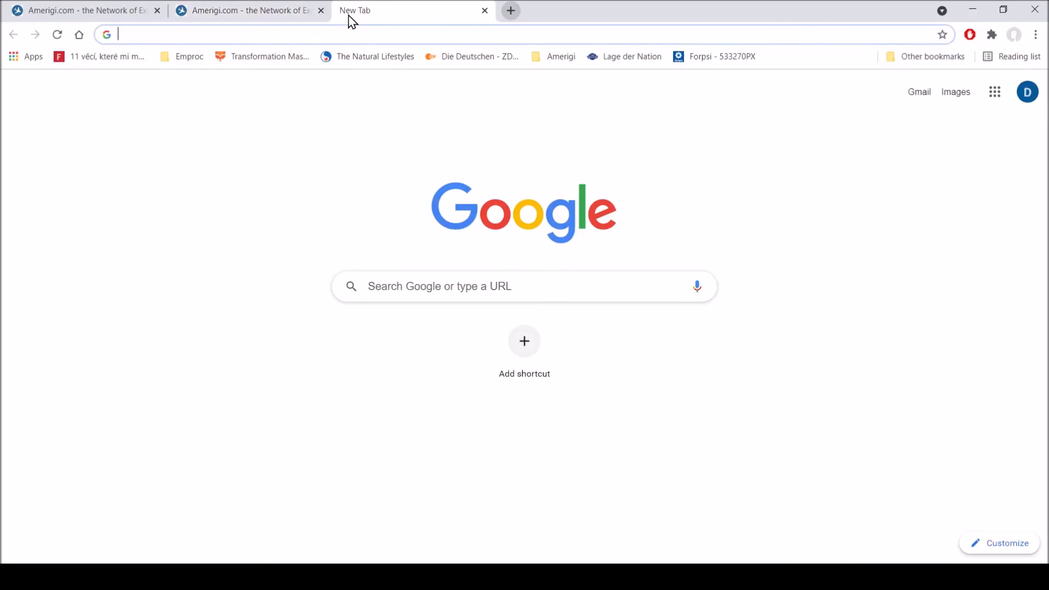
key("ctrl+v")
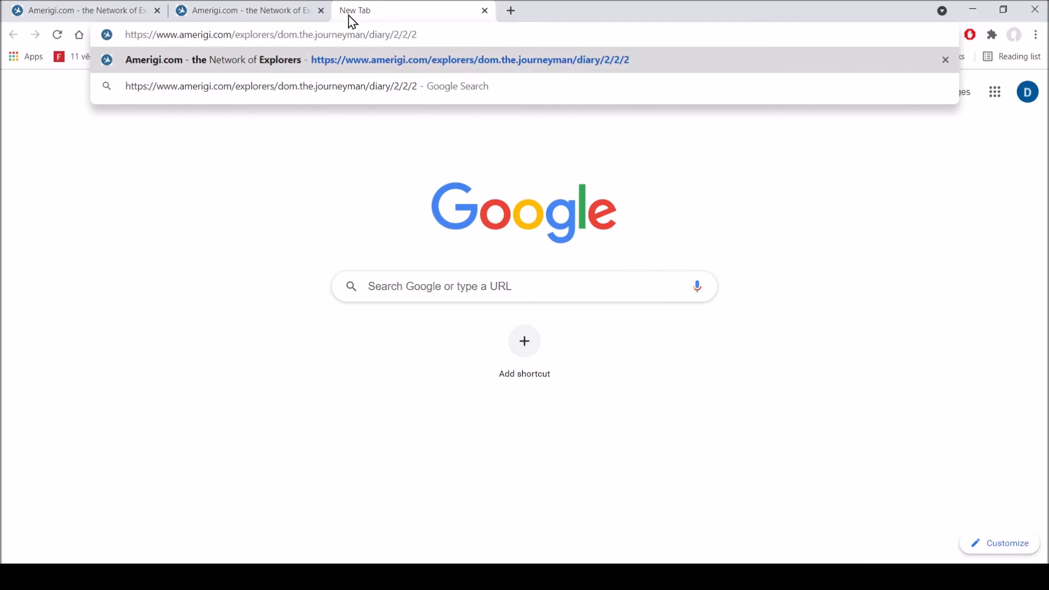
key("Return")
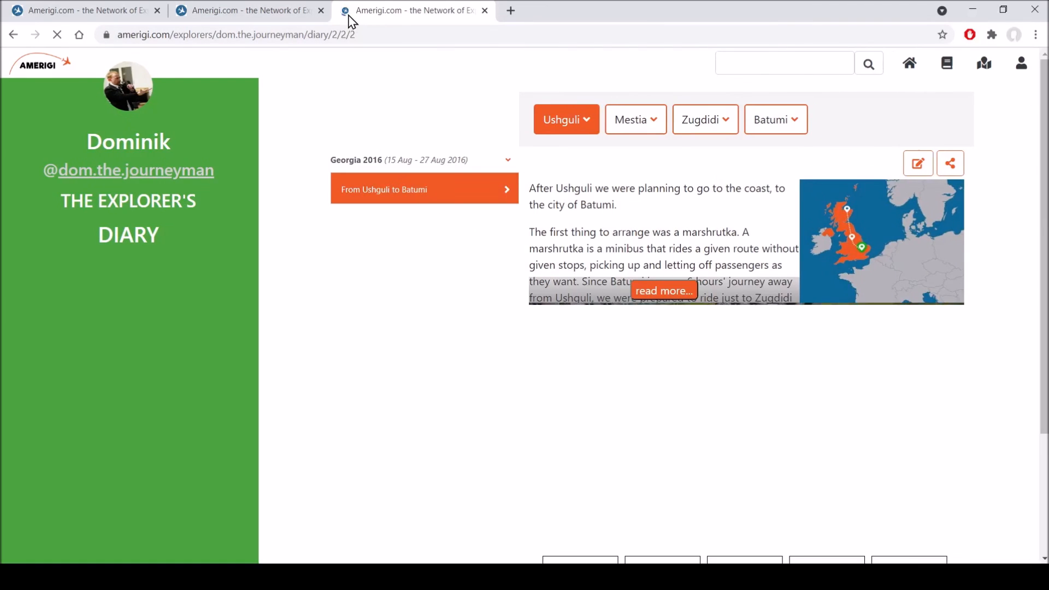